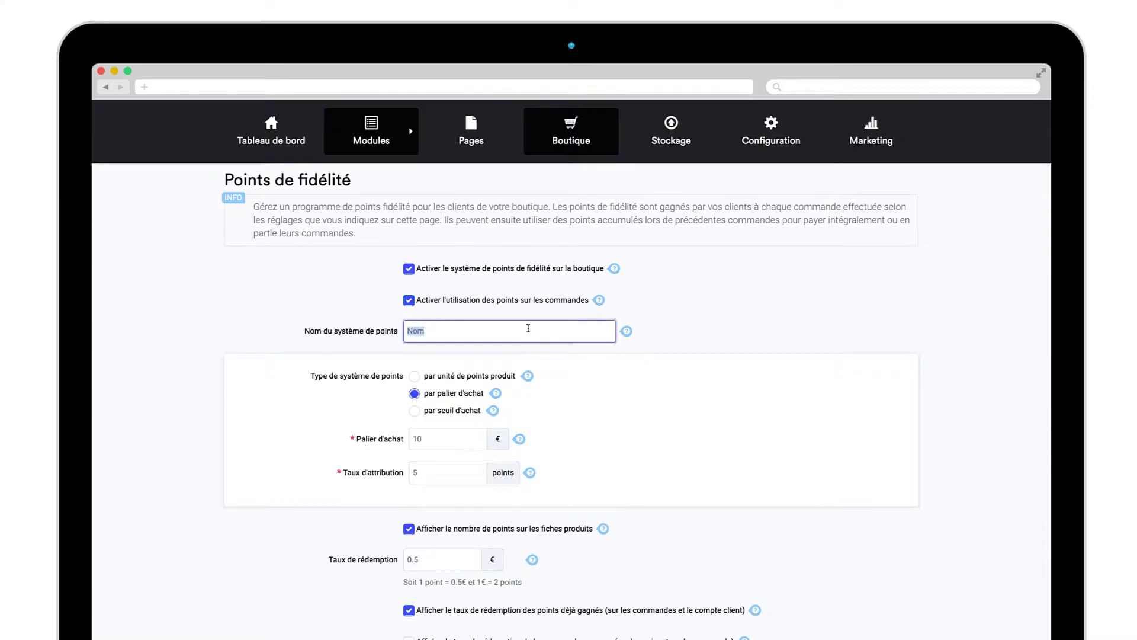
Step: Name the loyalty points system "Points Fidélité" and set its type to "par palier d'achat"
{"action": "type", "text": "Fidélité"}
{"action": "left_click", "coordinate": [736, 339]}
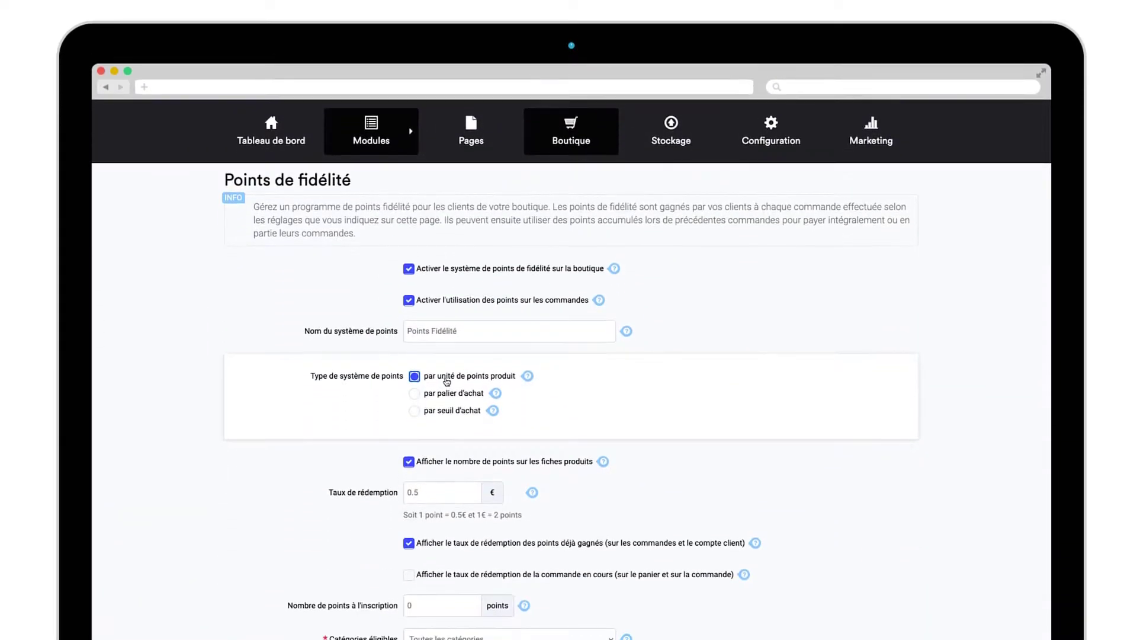
{"action": "left_click", "coordinate": [454, 395]}
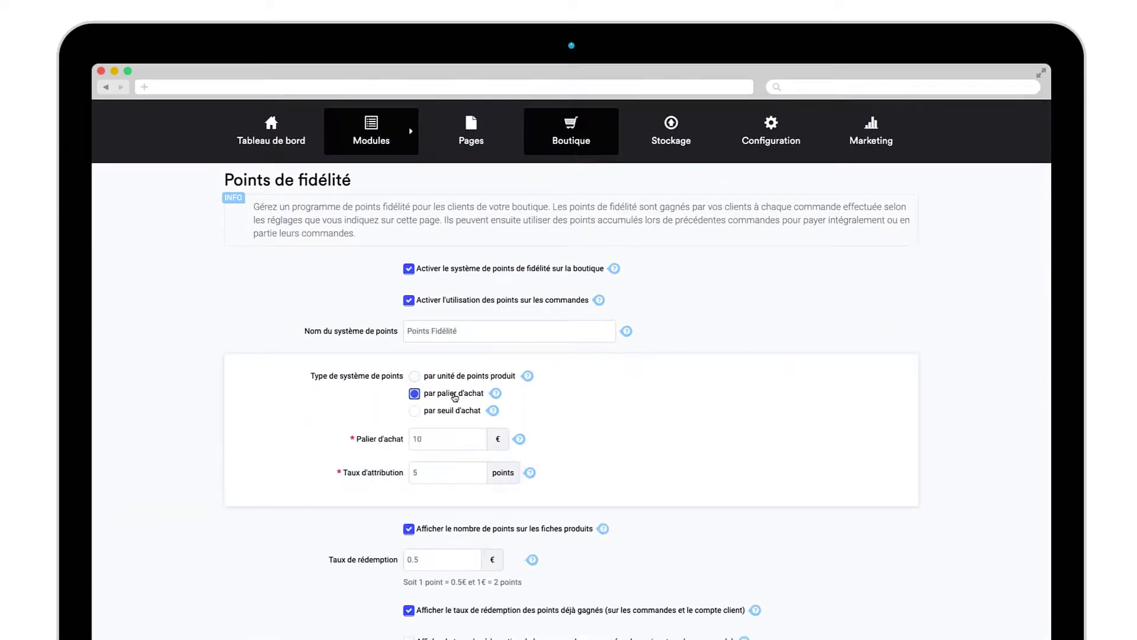
Step: Set the purchase tier (Palier d'achat) to 1 € and the award rate (Taux d'attribution) to 1 point
{"action": "double_click", "coordinate": [455, 433]}
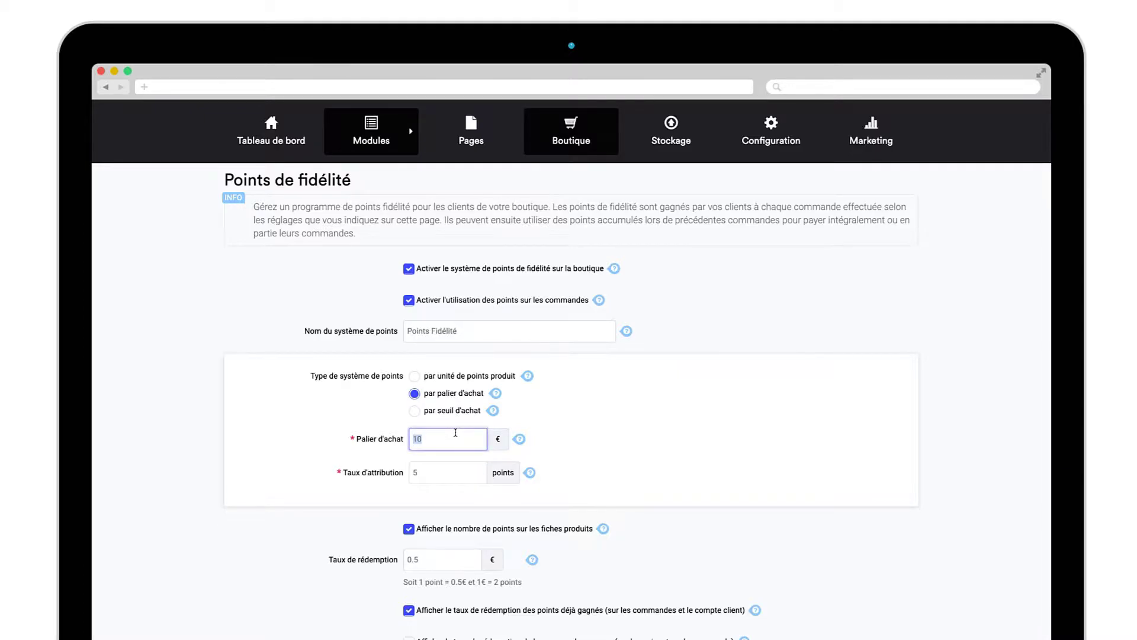
{"action": "type", "text": "1"}
{"action": "key", "text": "Tab"}
{"action": "type", "text": "1"}
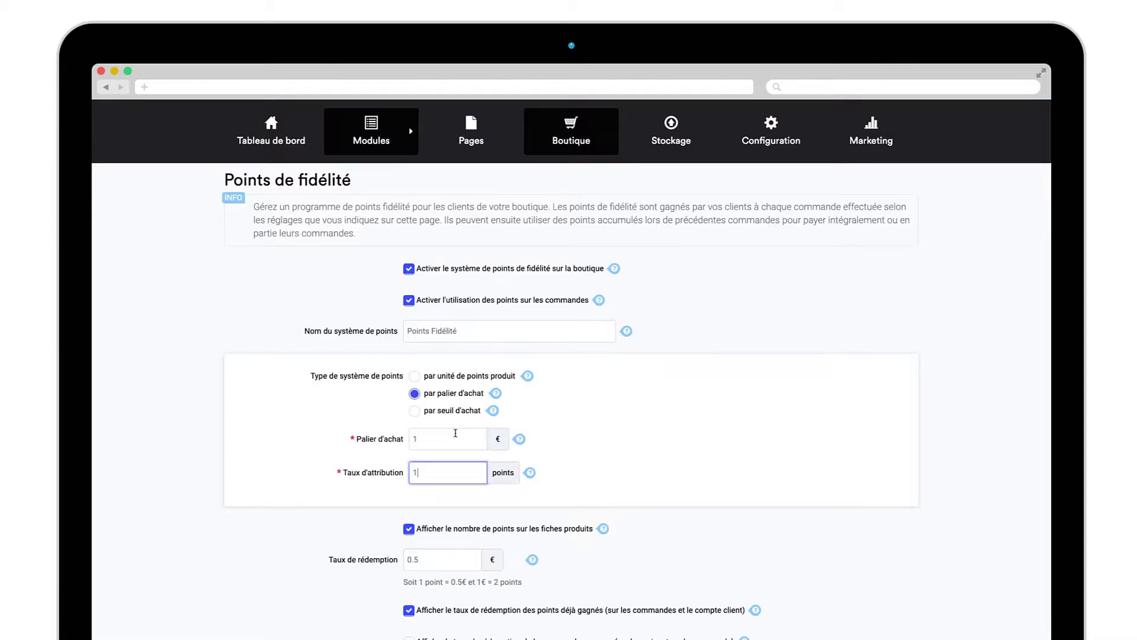
{"action": "left_click", "coordinate": [599, 485]}
Step: Set the points' redemption rate (Taux de rédemption) to 0.1 €
{"action": "scroll", "coordinate": [572, 401], "scroll_direction": "down", "scroll_amount": 1}
{"action": "scroll", "coordinate": [572, 401], "scroll_direction": "down", "scroll_amount": 5}
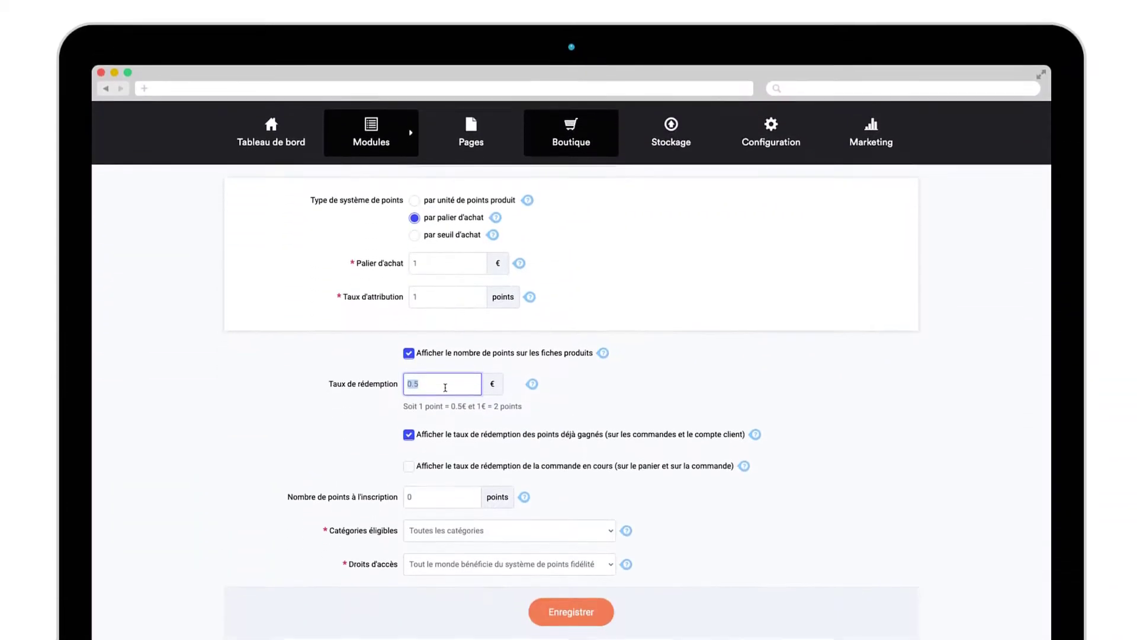
{"action": "type", "text": "0"}
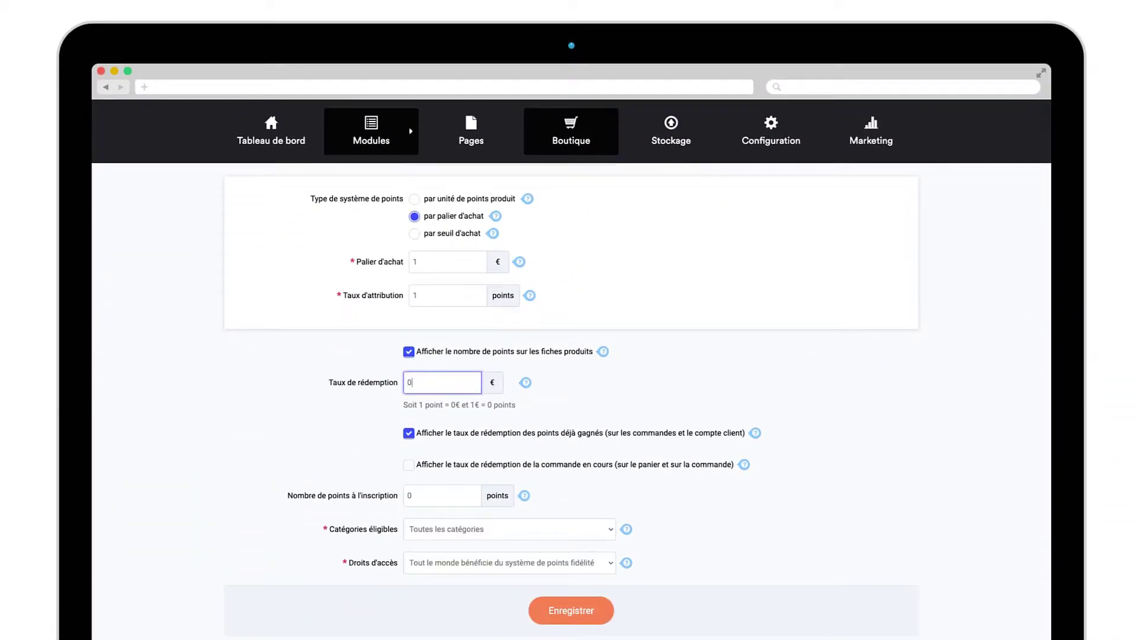
{"action": "type", "text": ".1"}
{"action": "left_click", "coordinate": [606, 393]}
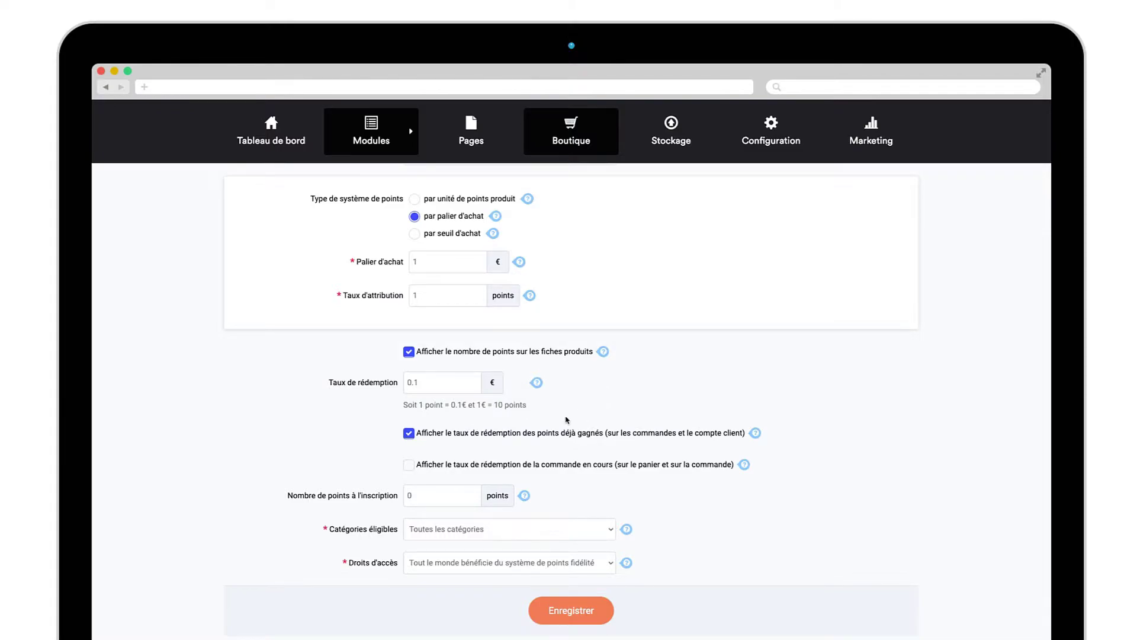
Step: Keep all categories eligible and the access rights set to everyone, and save the loyalty points settings
{"action": "left_click", "coordinate": [471, 494]}
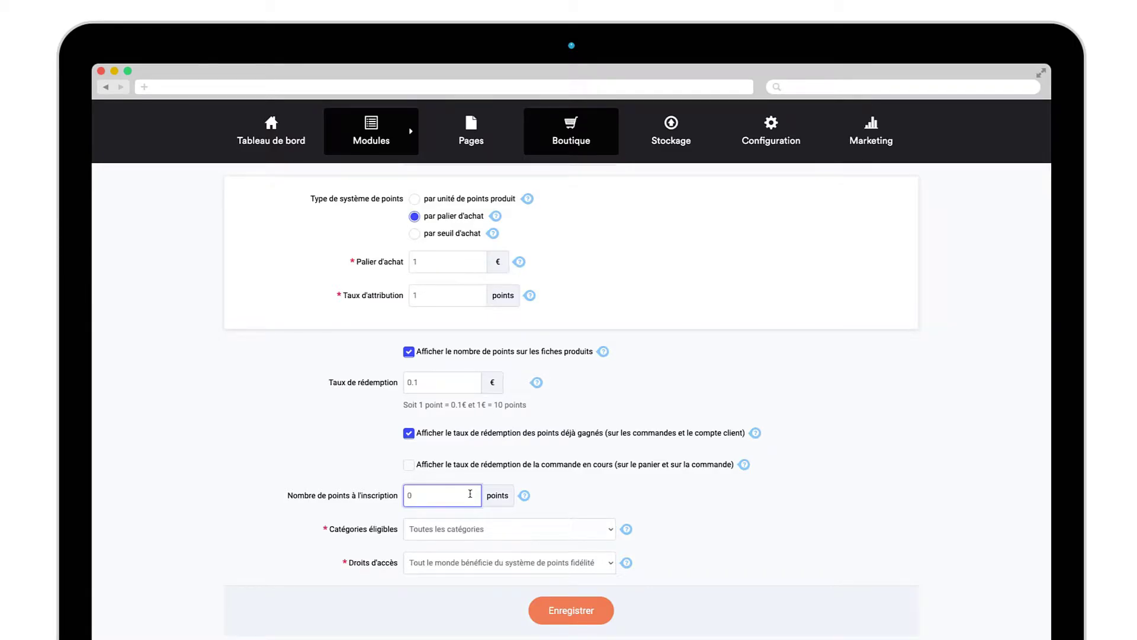
{"action": "scroll", "coordinate": [470, 493], "scroll_direction": "down", "scroll_amount": 1}
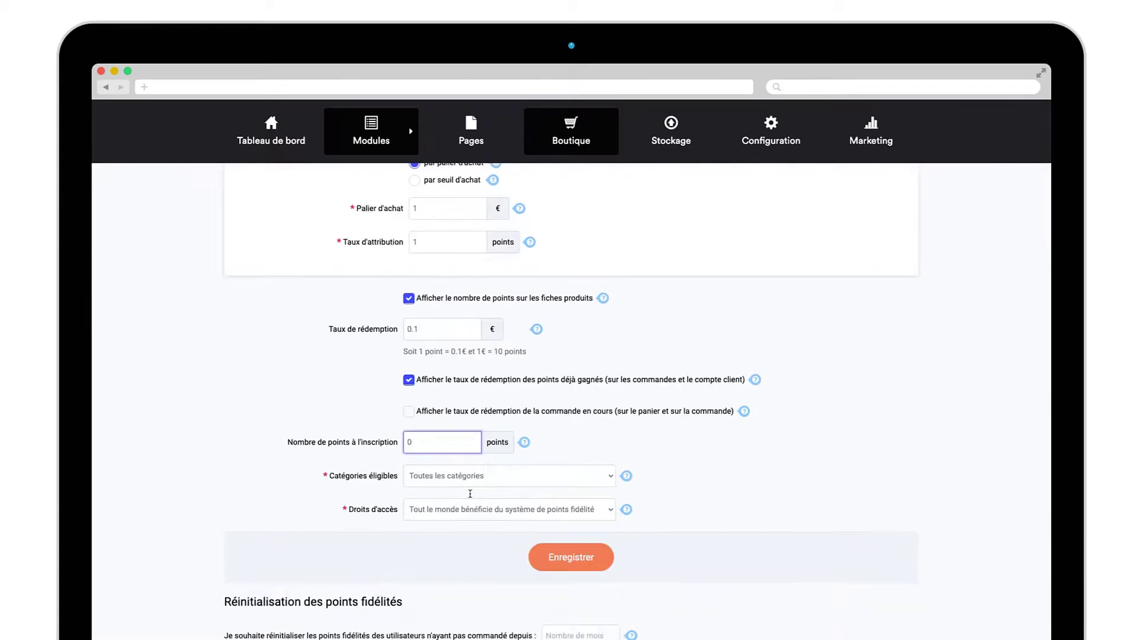
{"action": "left_click", "coordinate": [551, 478]}
{"action": "left_click", "coordinate": [551, 477]}
{"action": "left_click", "coordinate": [568, 509]}
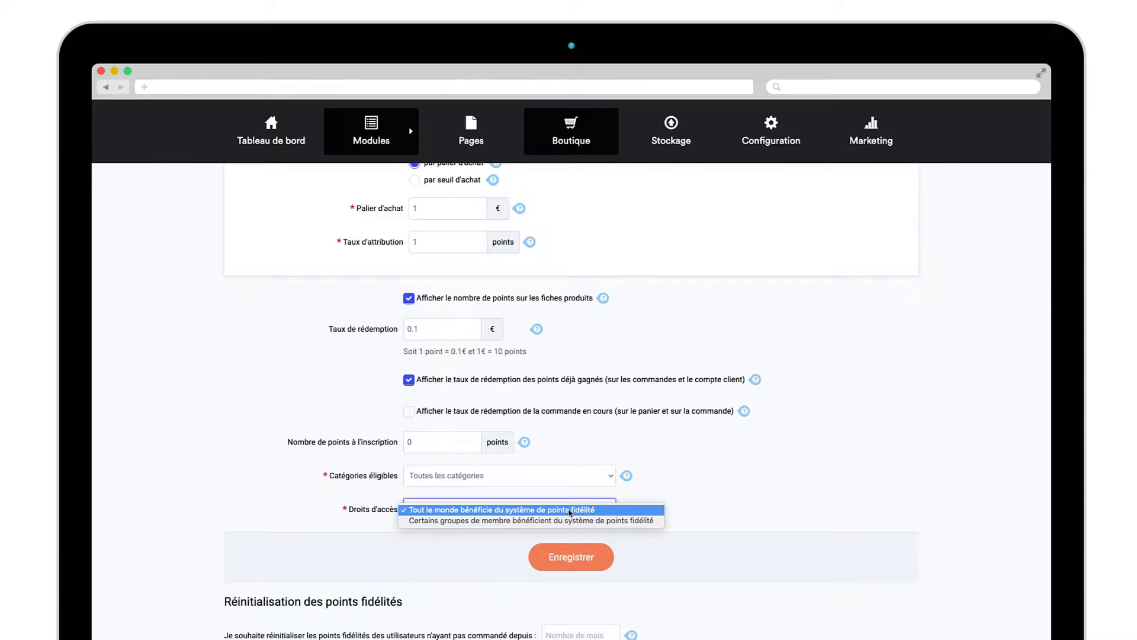
{"action": "left_click", "coordinate": [569, 512]}
{"action": "left_click", "coordinate": [595, 564]}
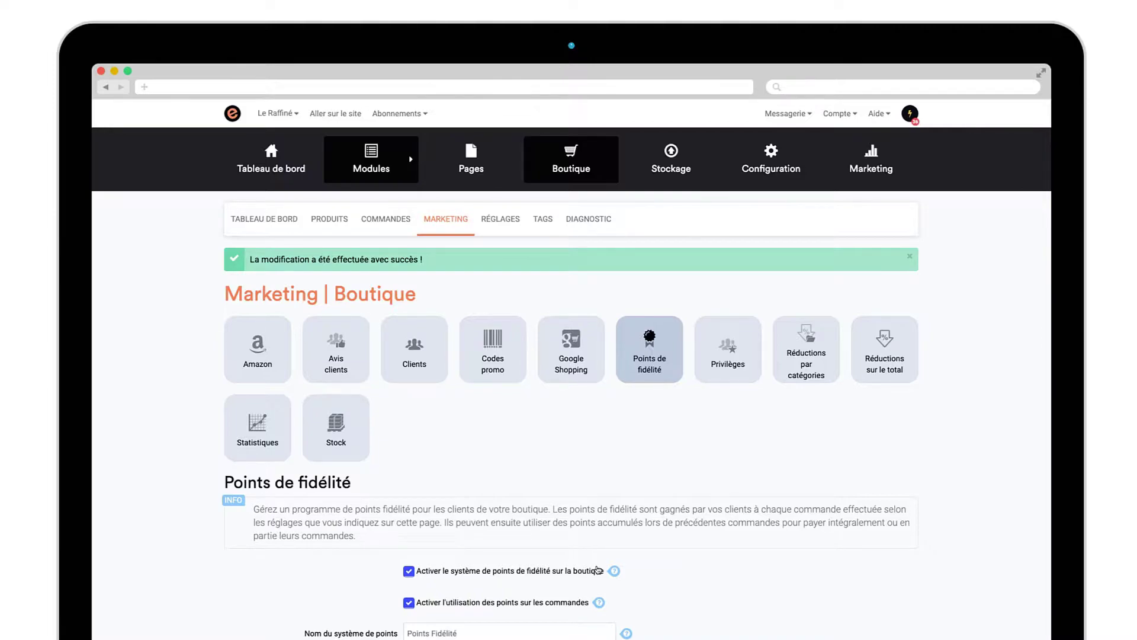
Step: Open the shop's marketing section and go to its Clients page
{"action": "mouse_move", "coordinate": [577, 169]}
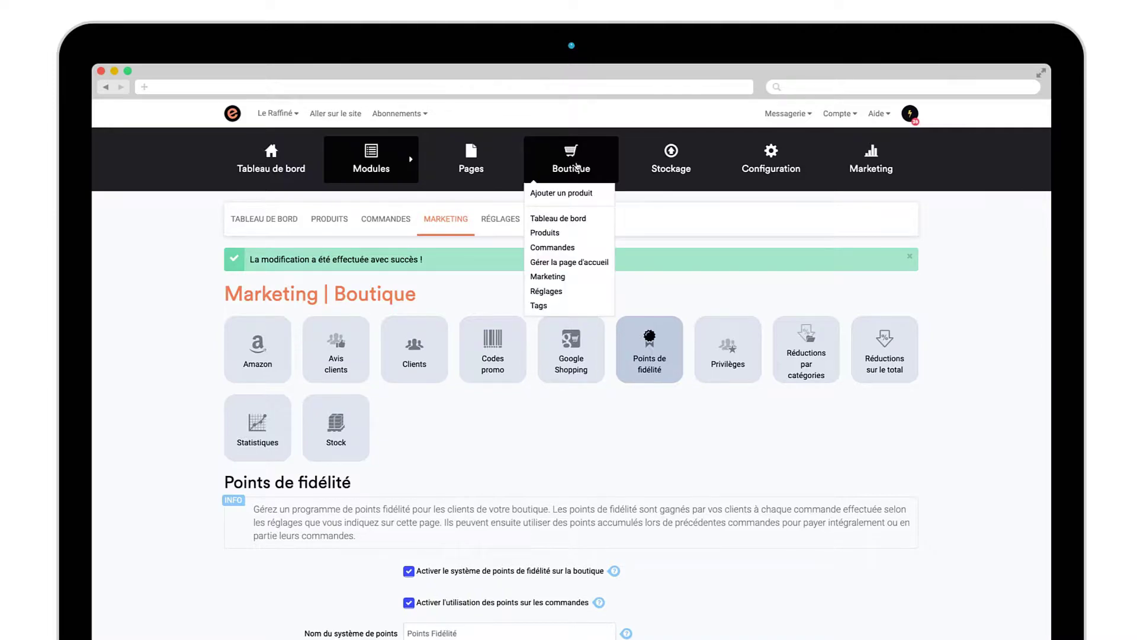
{"action": "left_click", "coordinate": [562, 277]}
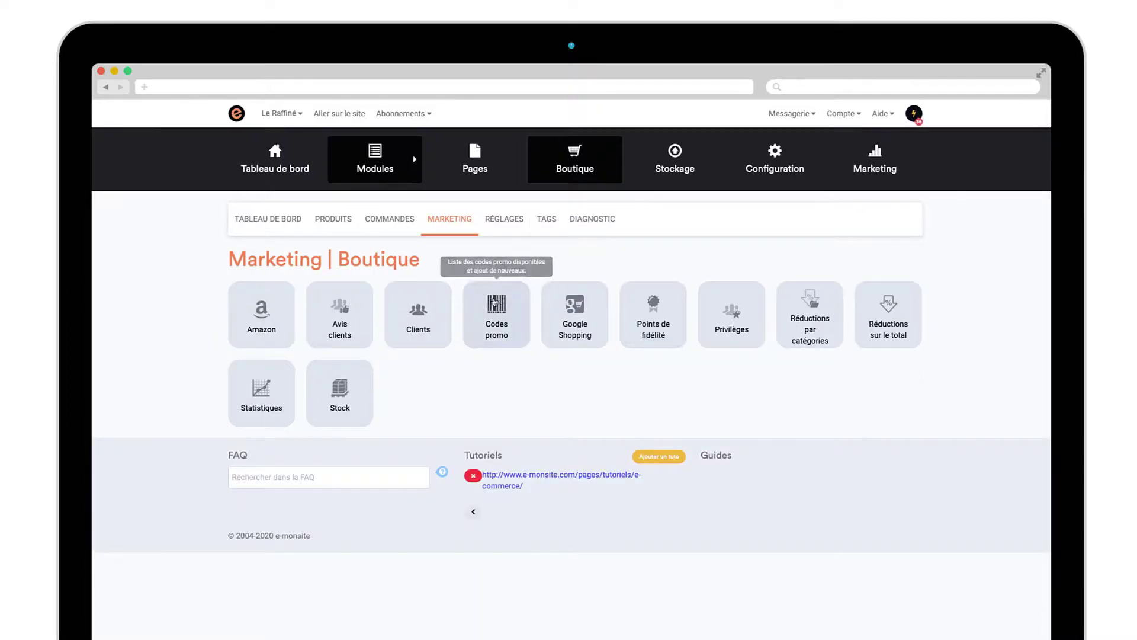
{"action": "left_click", "coordinate": [436, 318]}
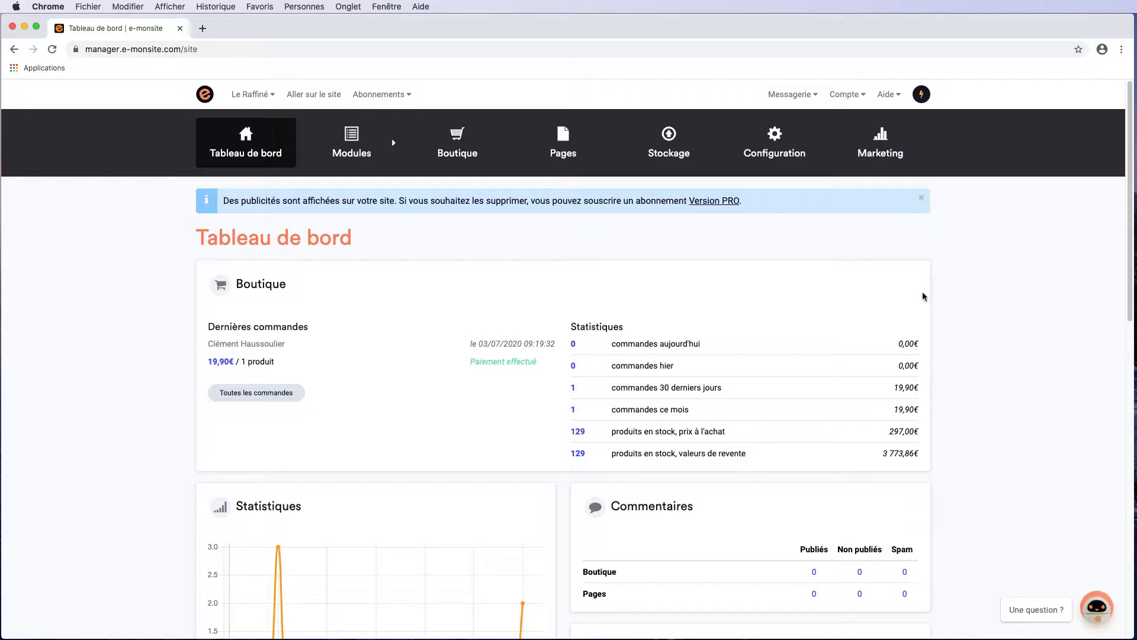
Step: Open the promo codes in the shop's marketing section and start adding a new code
{"action": "mouse_move", "coordinate": [457, 145]}
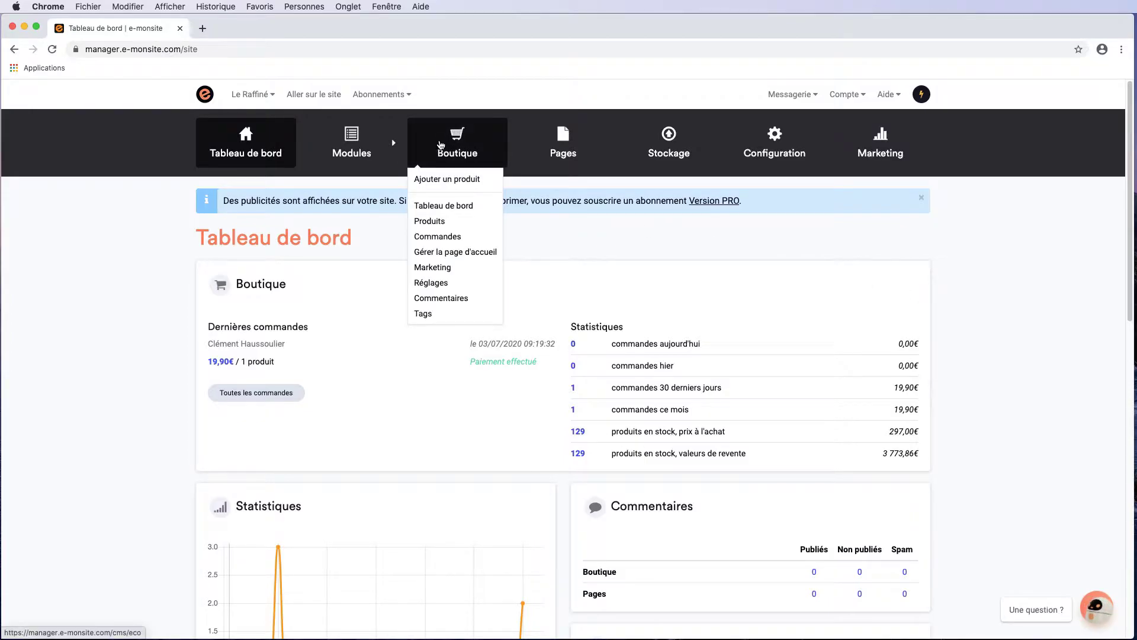
{"action": "left_click", "coordinate": [441, 274]}
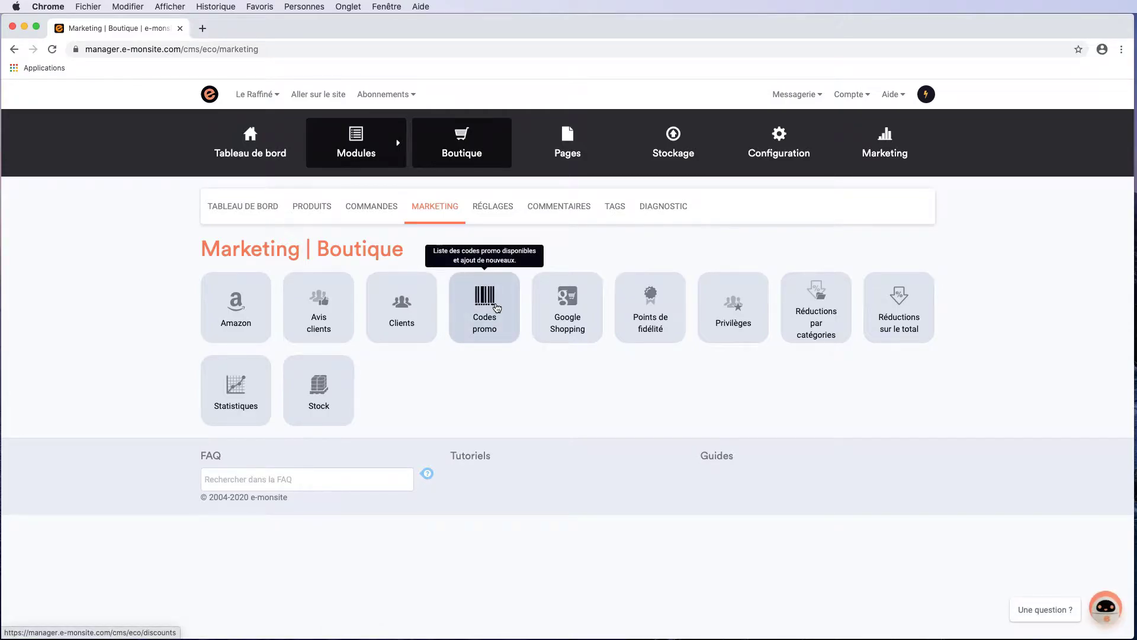
{"action": "left_click", "coordinate": [496, 307]}
{"action": "left_click", "coordinate": [916, 456]}
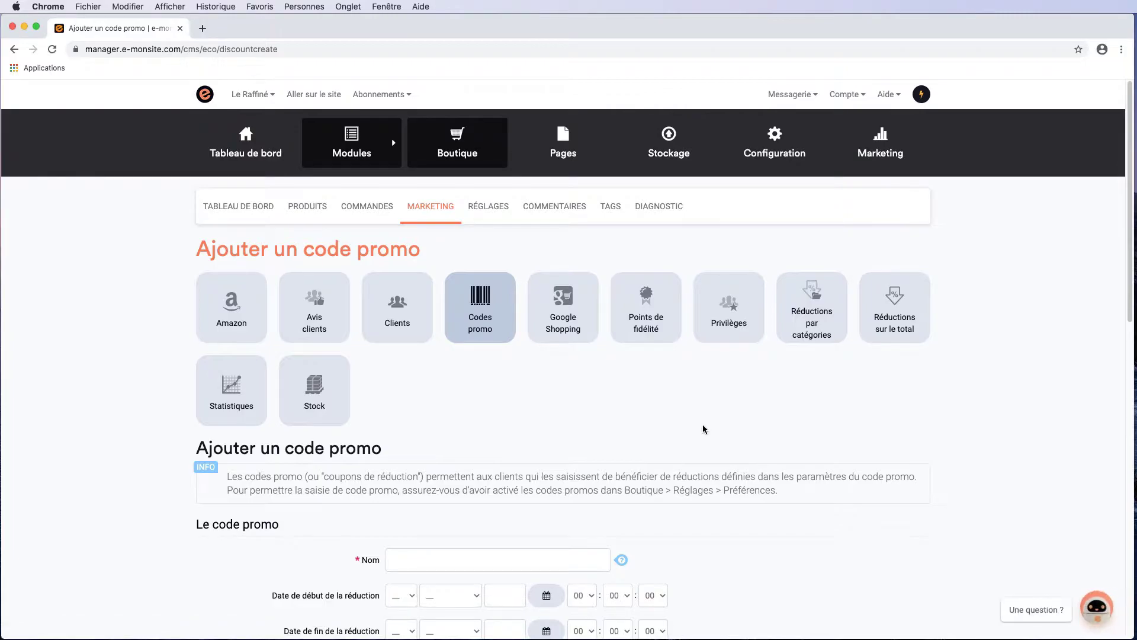
Step: Name the new promo code VP30
{"action": "scroll", "coordinate": [702, 424], "scroll_direction": "down", "scroll_amount": 3}
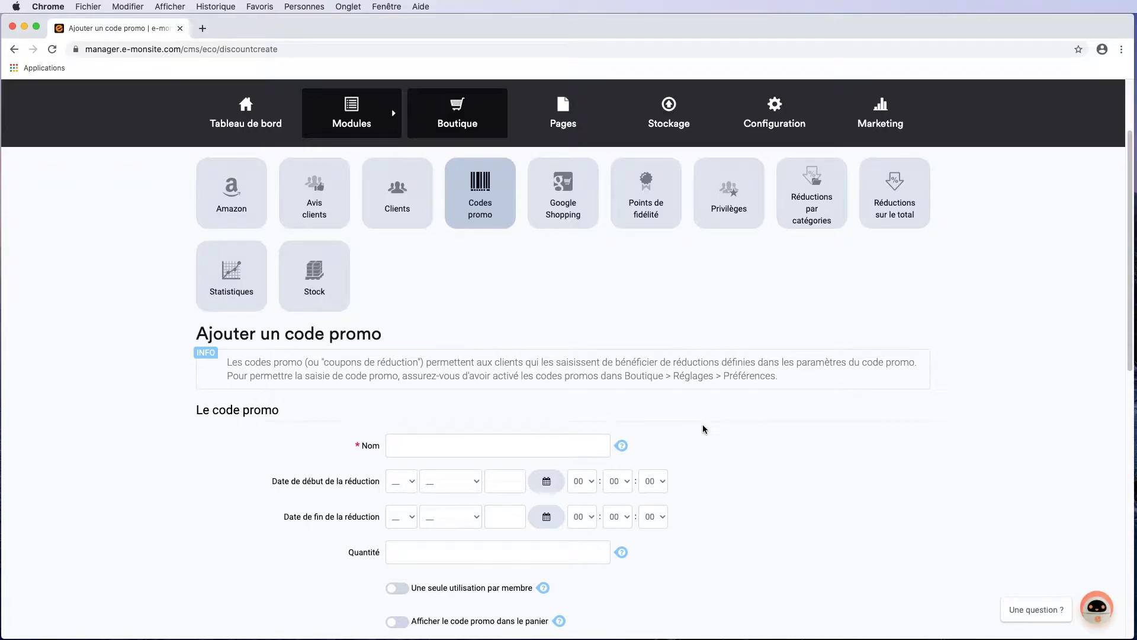
{"action": "left_click", "coordinate": [516, 451]}
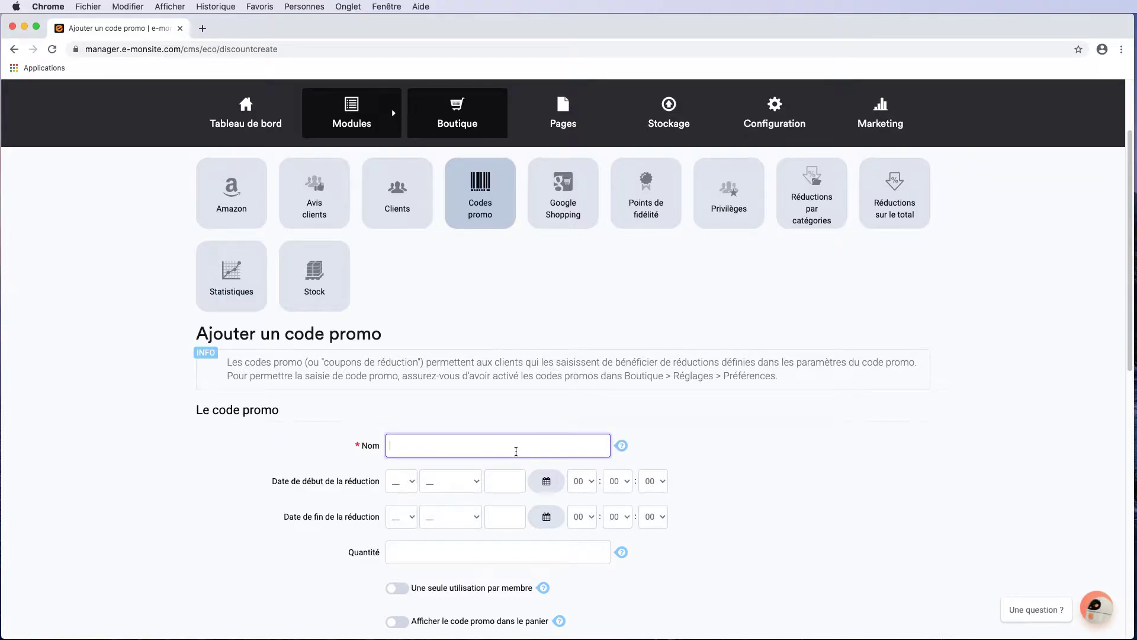
{"action": "type", "text": "VP30"}
{"action": "key", "text": "Tab"}
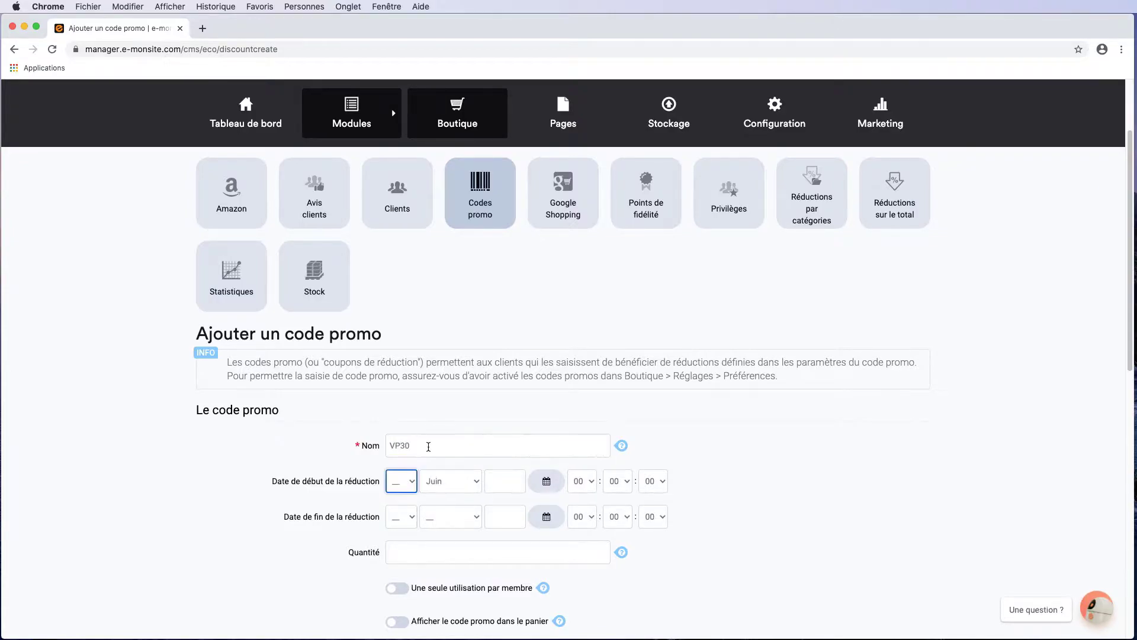
Step: Set the discount's start date to 21 Juillet 2020
{"action": "left_click", "coordinate": [412, 477]}
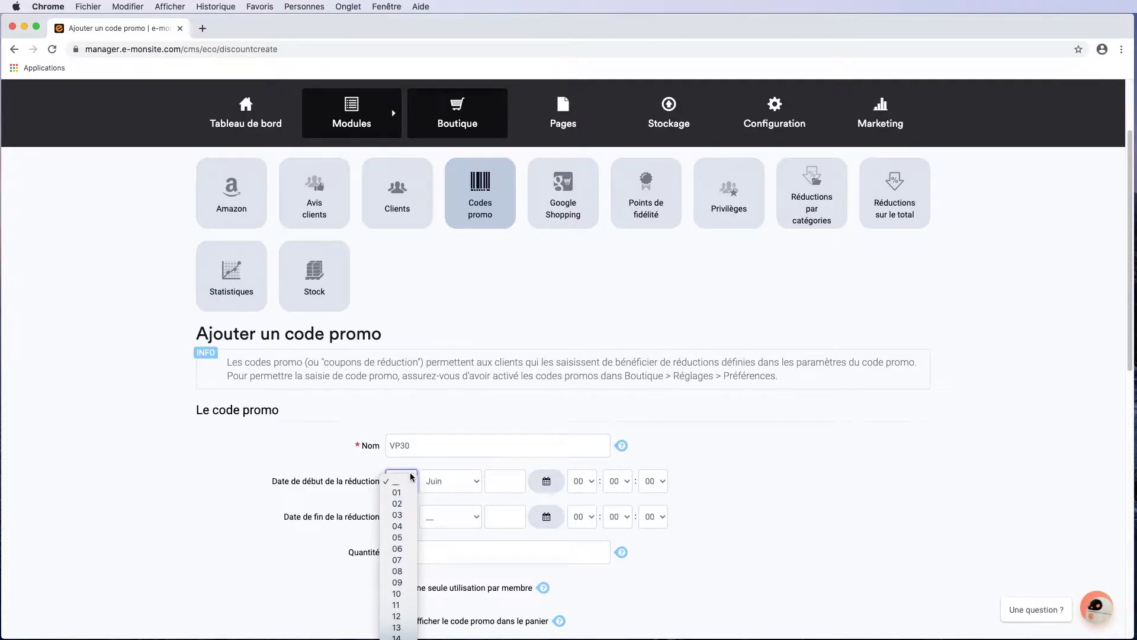
{"action": "left_click", "coordinate": [410, 481]}
{"action": "left_click", "coordinate": [450, 480]}
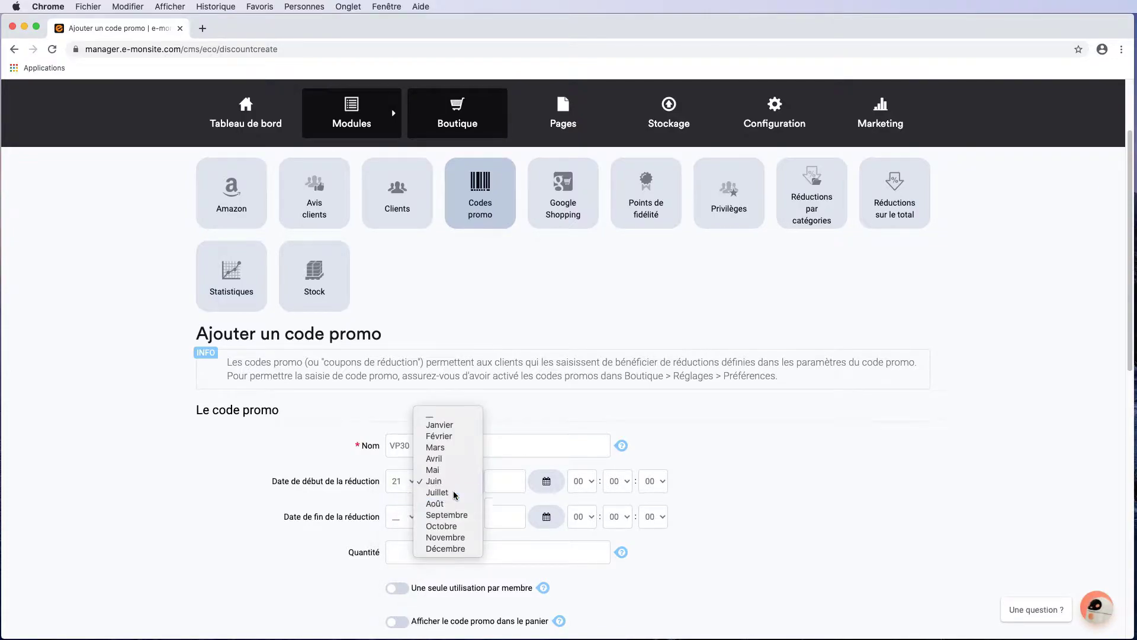
{"action": "left_click", "coordinate": [456, 495]}
{"action": "left_click", "coordinate": [546, 481]}
{"action": "left_click", "coordinate": [505, 481]}
{"action": "type", "text": "2020"}
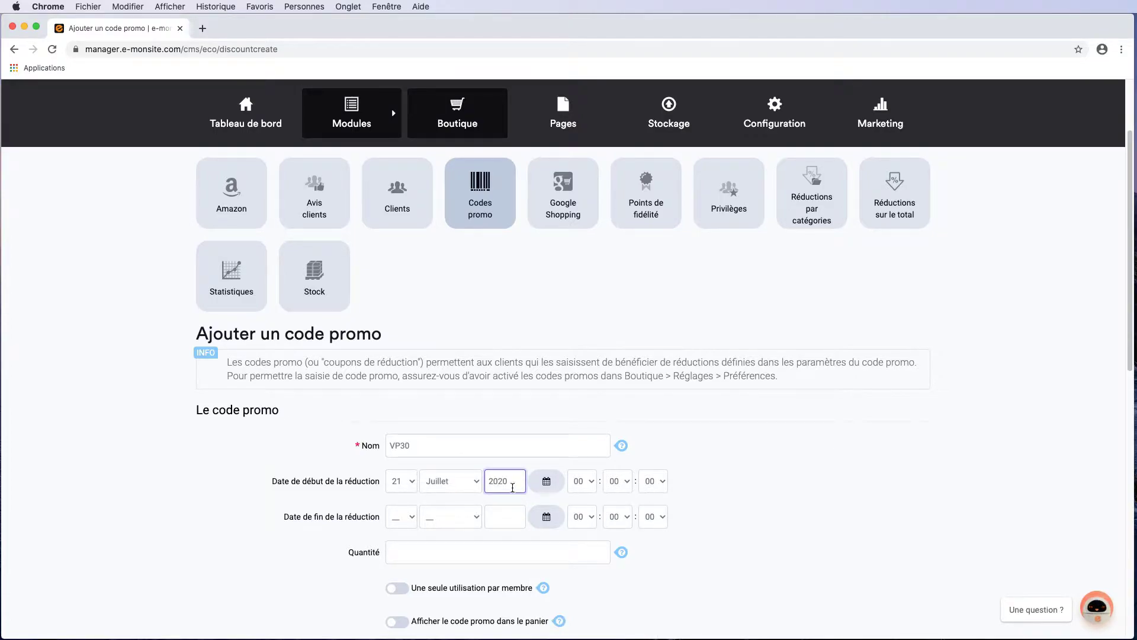
Step: Set the discount's end date to 24 Juillet 2020
{"action": "left_click", "coordinate": [396, 520]}
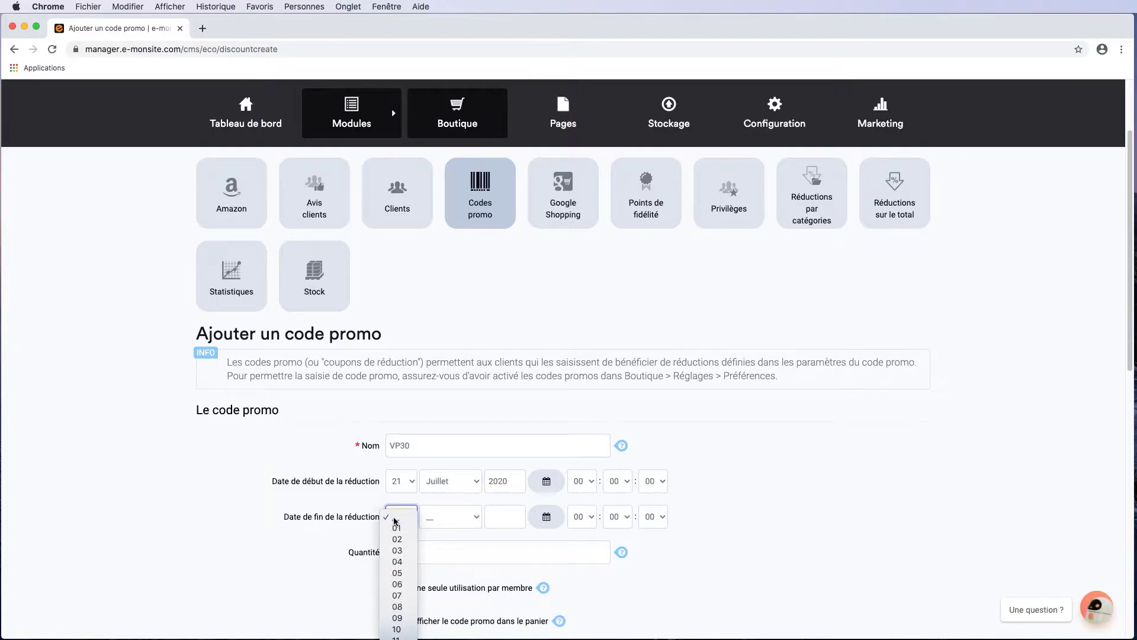
{"action": "scroll", "coordinate": [398, 568], "scroll_direction": "down", "scroll_amount": 5}
{"action": "left_click", "coordinate": [398, 592]}
{"action": "left_click", "coordinate": [467, 511]}
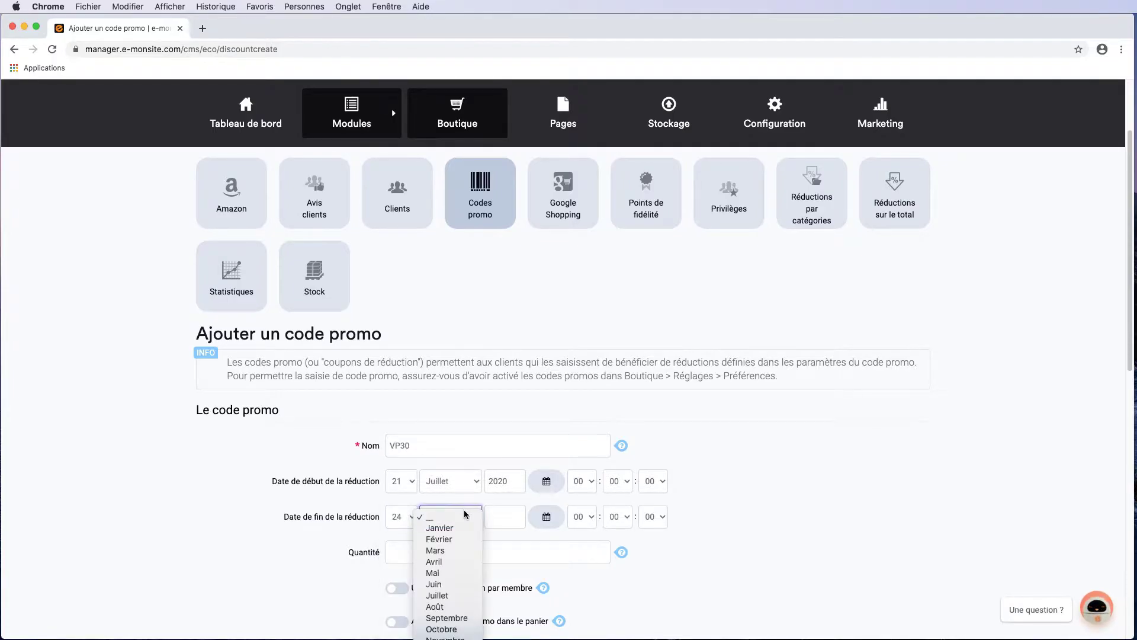
{"action": "left_click", "coordinate": [468, 595]}
{"action": "left_click", "coordinate": [494, 524]}
{"action": "type", "text": "2020"}
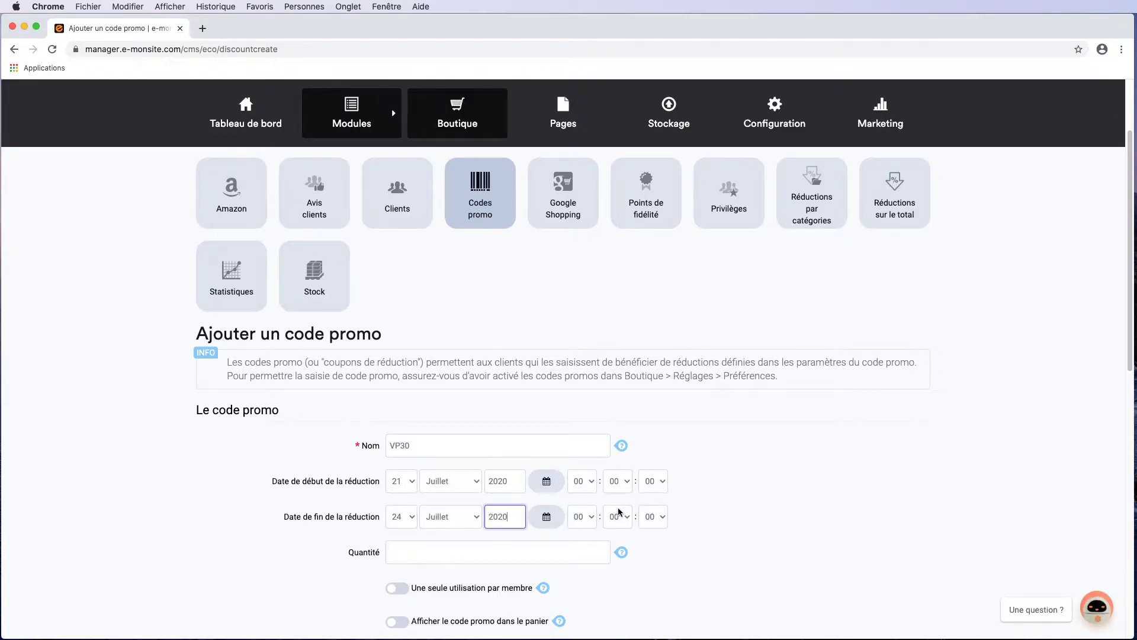
Step: Set the discount's end time to 23:59:59
{"action": "left_click", "coordinate": [583, 517]}
{"action": "type", "text": "23"}
{"action": "key", "text": "Tab"}
{"action": "key", "text": "Tab"}
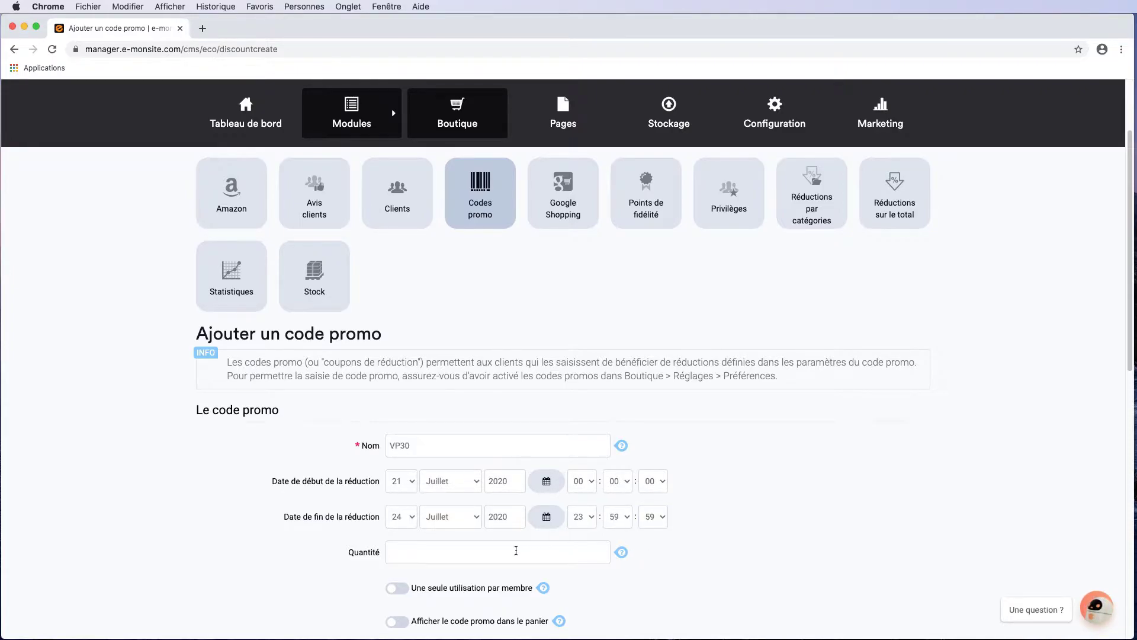
Step: Limit the promo code's quantity to 100
{"action": "left_click", "coordinate": [480, 553]}
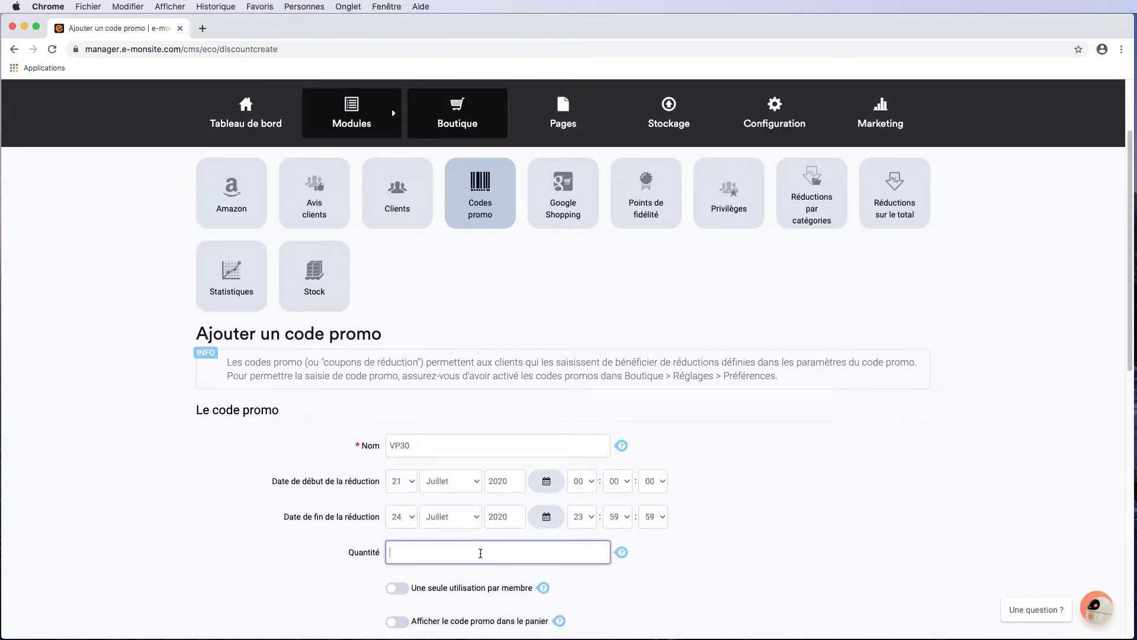
{"action": "type", "text": "100"}
{"action": "left_click", "coordinate": [336, 566]}
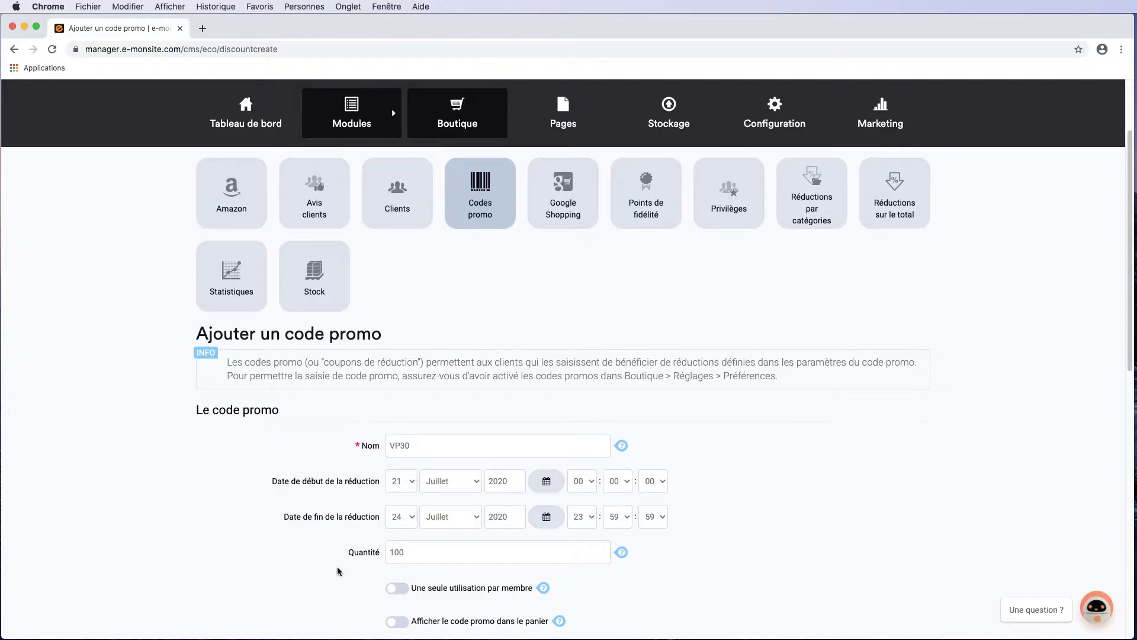
Step: Restrict the promo code to a single use per member and enable its display in the cart
{"action": "scroll", "coordinate": [336, 566], "scroll_direction": "down", "scroll_amount": 2}
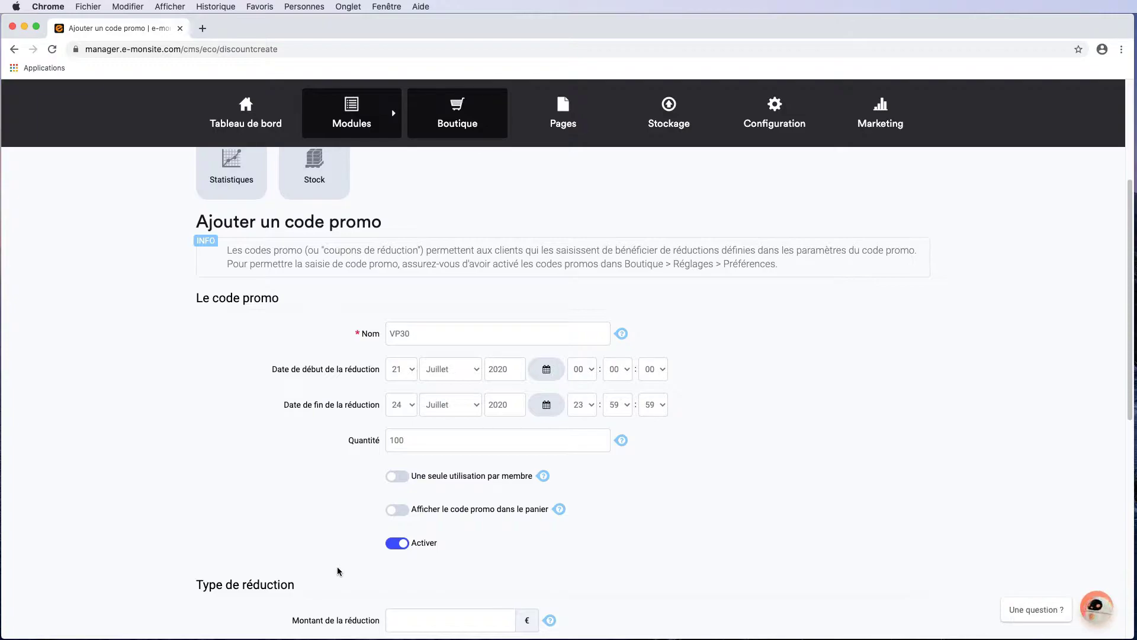
{"action": "left_click", "coordinate": [398, 482]}
{"action": "left_click", "coordinate": [402, 512]}
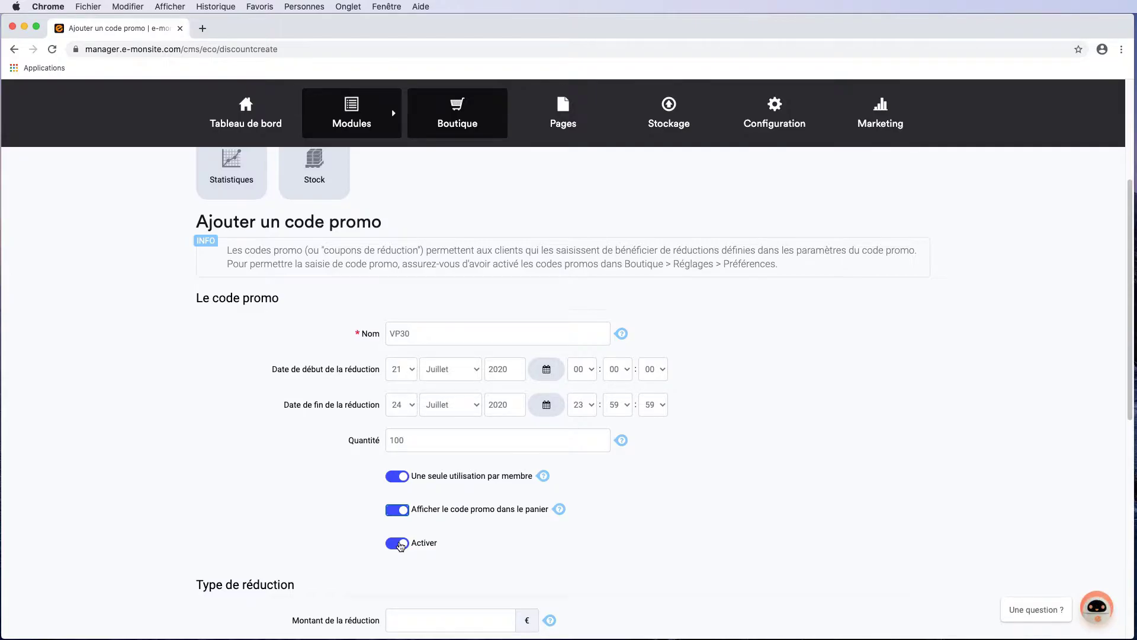
Step: Set the promo code's reduction percentage to 30 %
{"action": "scroll", "coordinate": [400, 546], "scroll_direction": "down", "scroll_amount": 4}
{"action": "scroll", "coordinate": [399, 541], "scroll_direction": "down", "scroll_amount": 1}
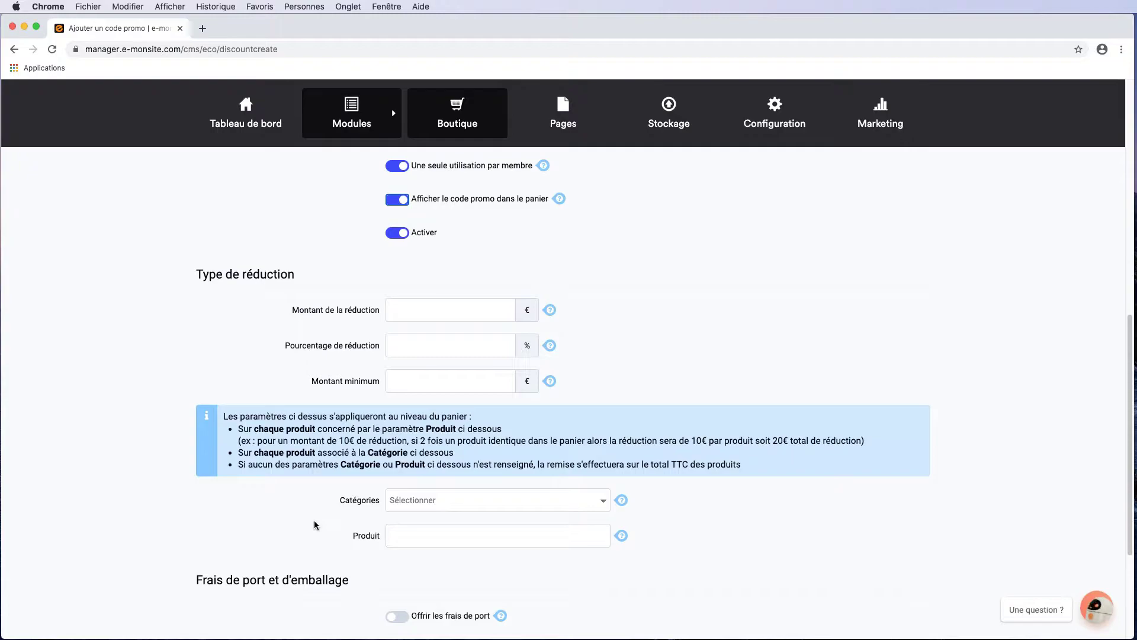
{"action": "left_click", "coordinate": [413, 312]}
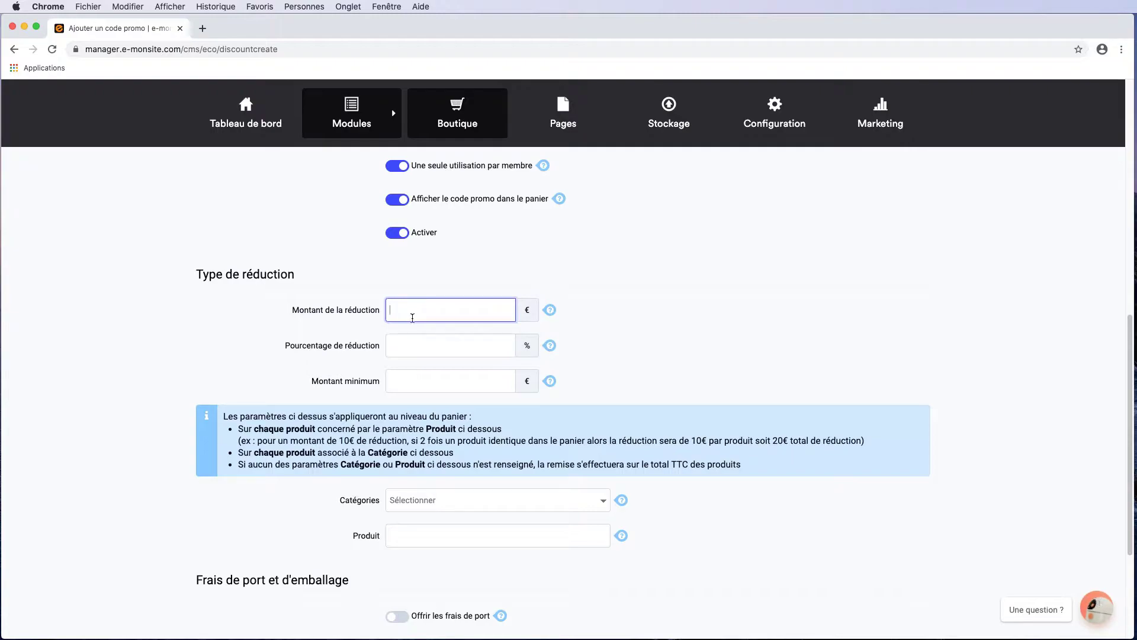
{"action": "left_click", "coordinate": [412, 340]}
{"action": "type", "text": "30"}
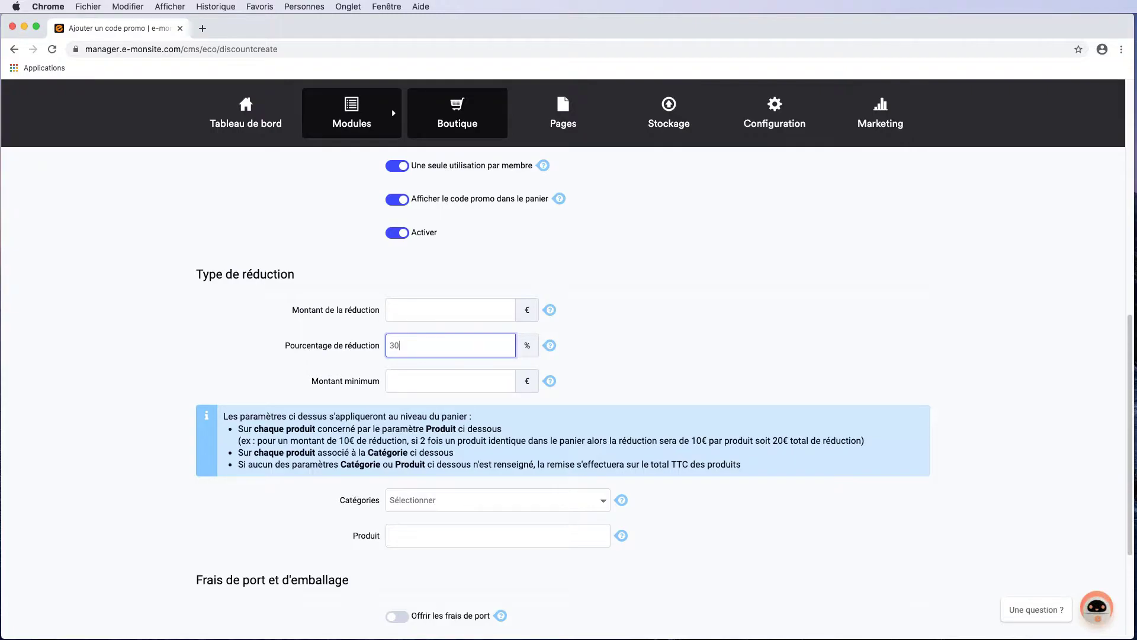
Step: Set the promo code's minimum amount to 49 € and restrict it to the Affiches category
{"action": "left_click", "coordinate": [450, 381]}
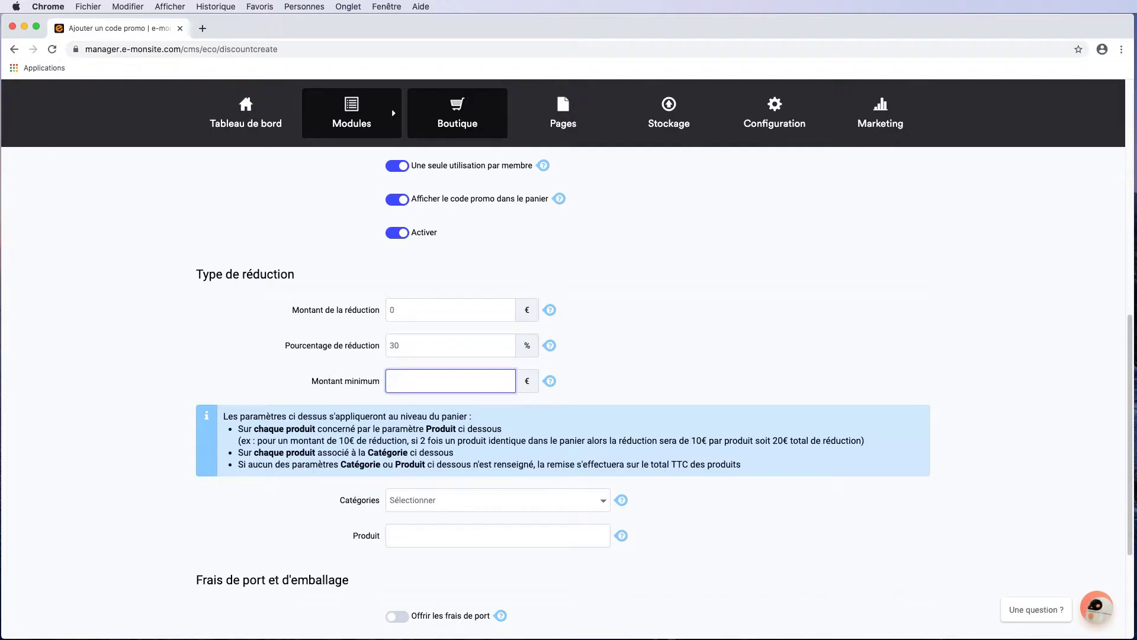
{"action": "type", "text": "49"}
{"action": "left_click", "coordinate": [413, 503]}
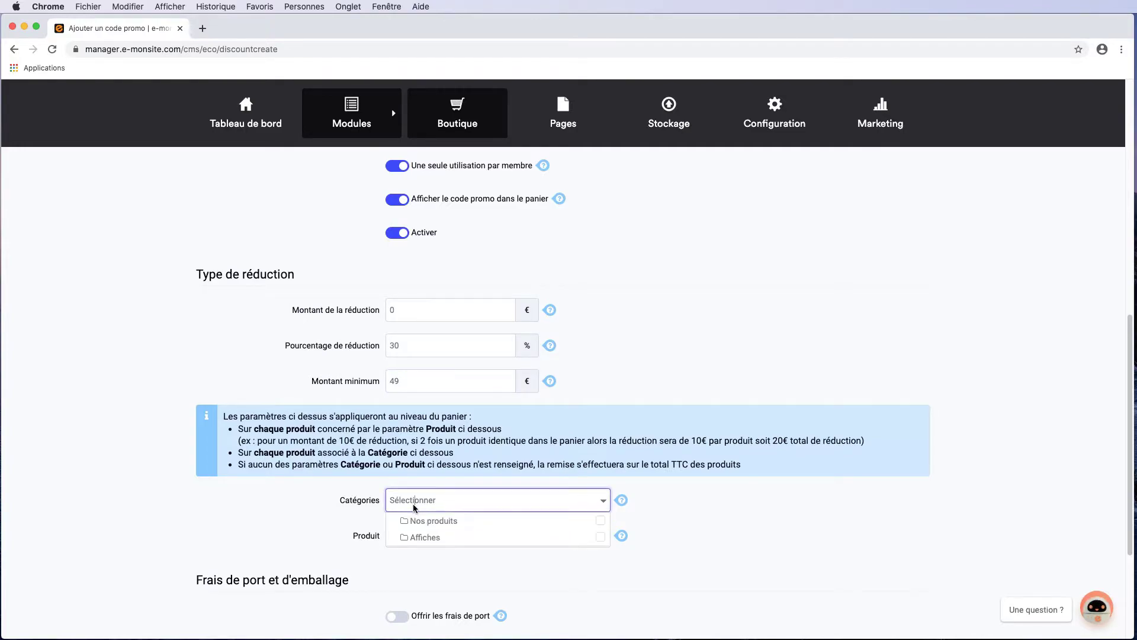
{"action": "left_click", "coordinate": [444, 537]}
Step: Offer free shipping with the promo code and save it
{"action": "scroll", "coordinate": [405, 459], "scroll_direction": "down", "scroll_amount": 3}
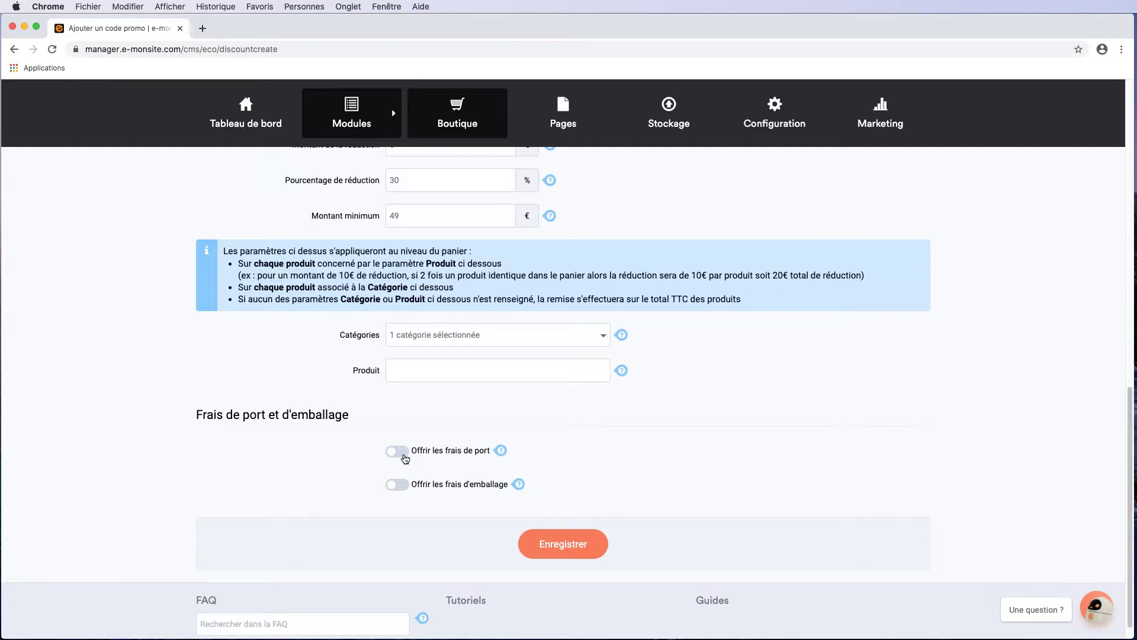
{"action": "left_click", "coordinate": [405, 458]}
{"action": "left_click", "coordinate": [538, 551]}
{"action": "scroll", "coordinate": [535, 548], "scroll_direction": "down", "scroll_amount": 1}
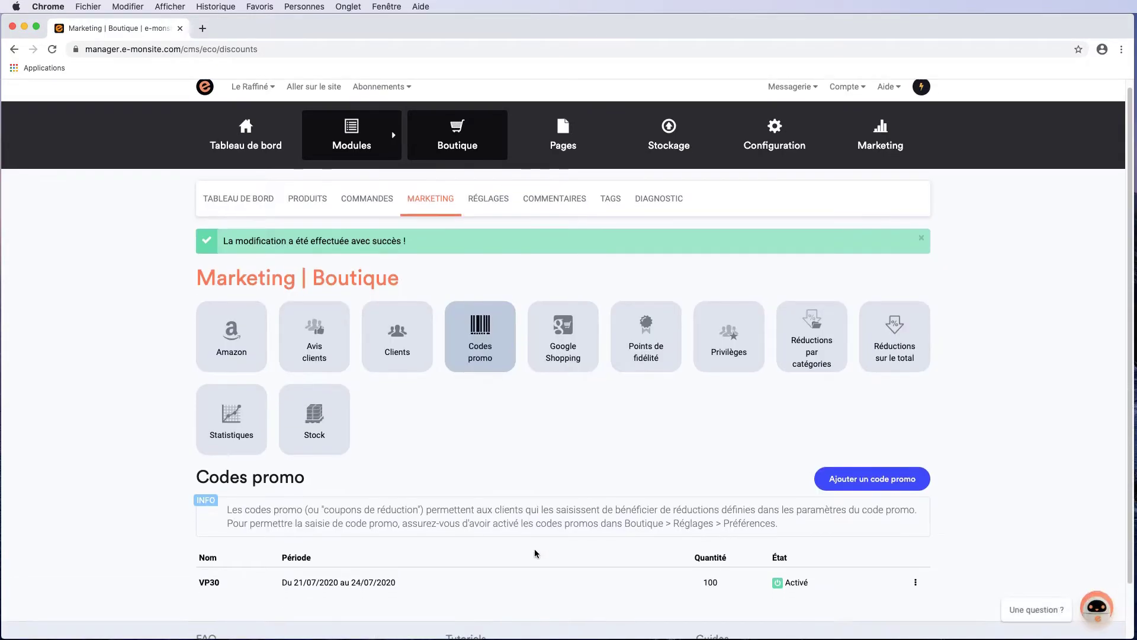
{"action": "scroll", "coordinate": [533, 554], "scroll_direction": "down", "scroll_amount": 2}
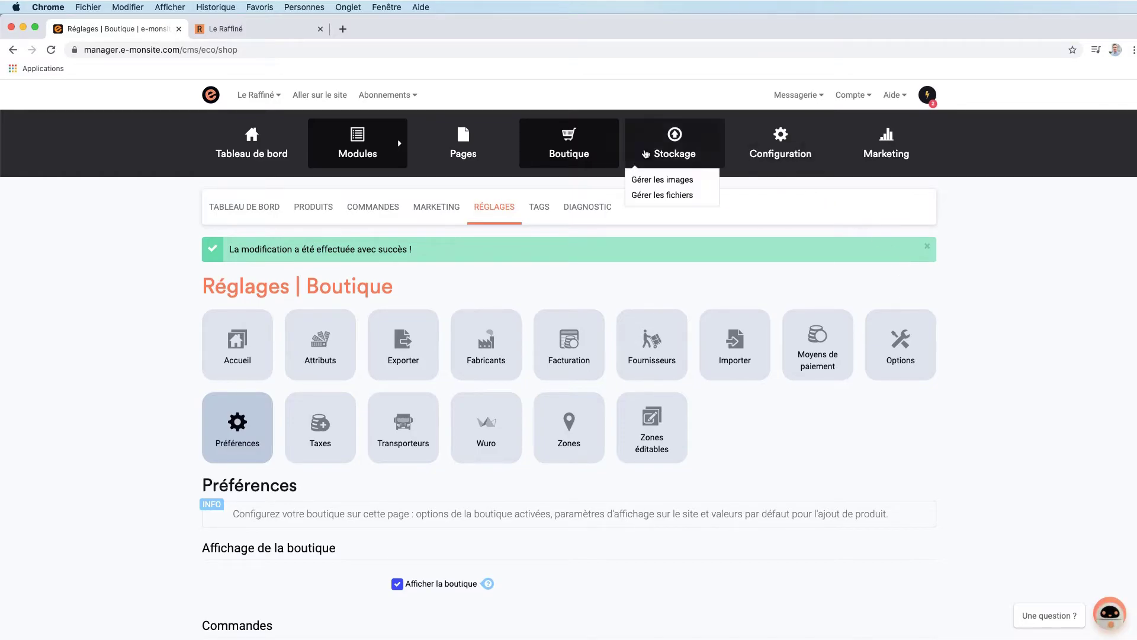
Step: Enable "Autoriser les codes promos" among the reductions in the shop's general preferences
{"action": "left_click", "coordinate": [580, 149]}
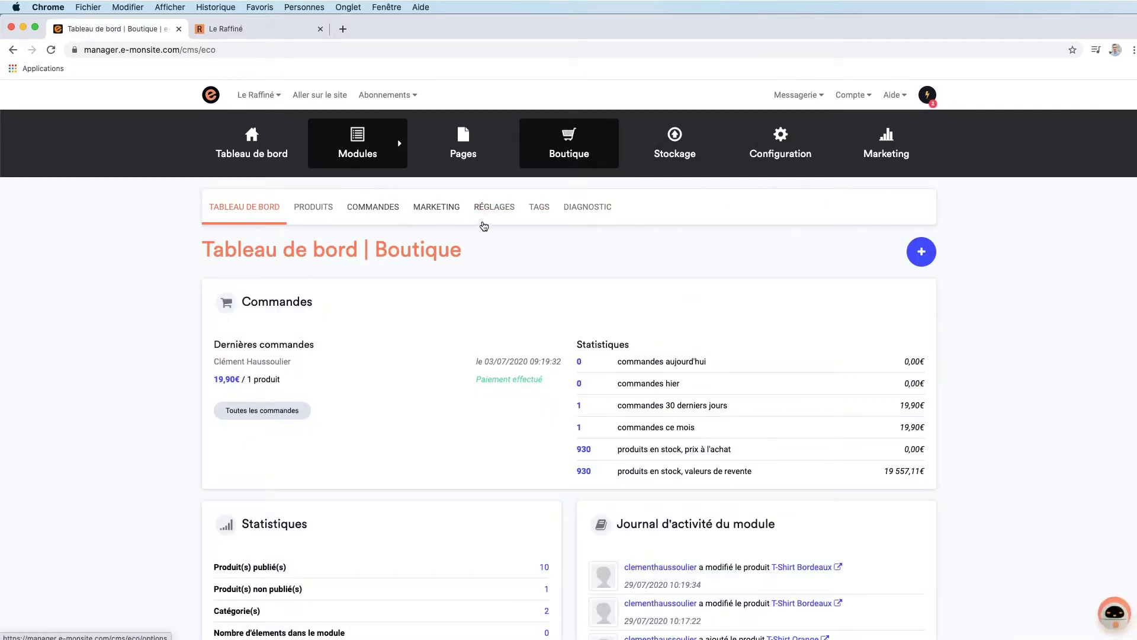
{"action": "left_click", "coordinate": [504, 218]}
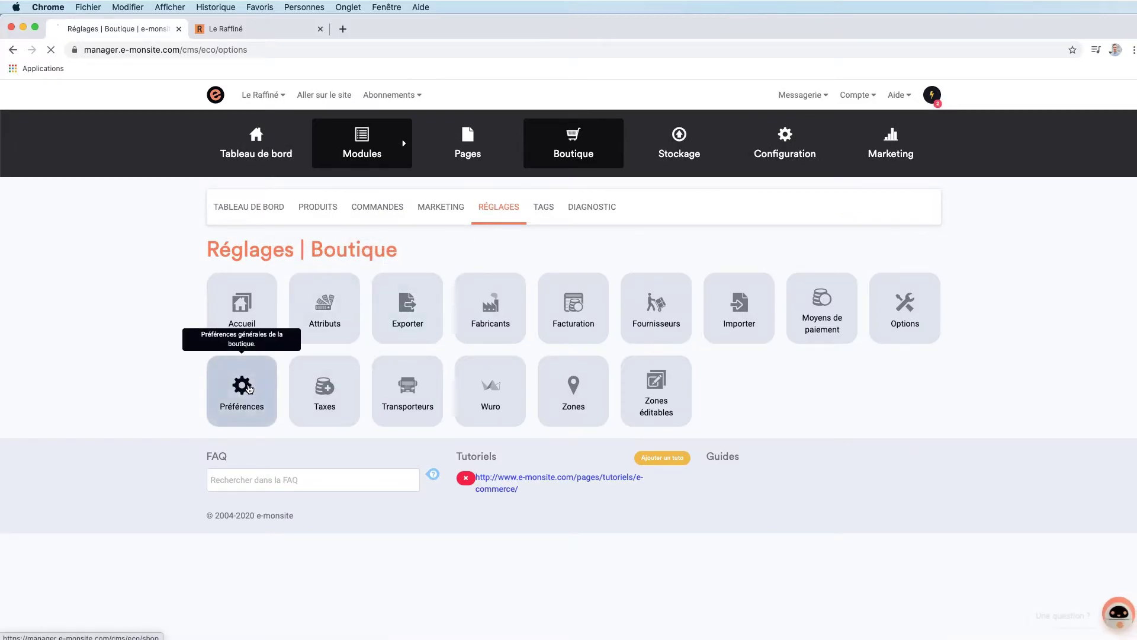
{"action": "left_click", "coordinate": [248, 388]}
{"action": "scroll", "coordinate": [250, 385], "scroll_direction": "down", "scroll_amount": 10}
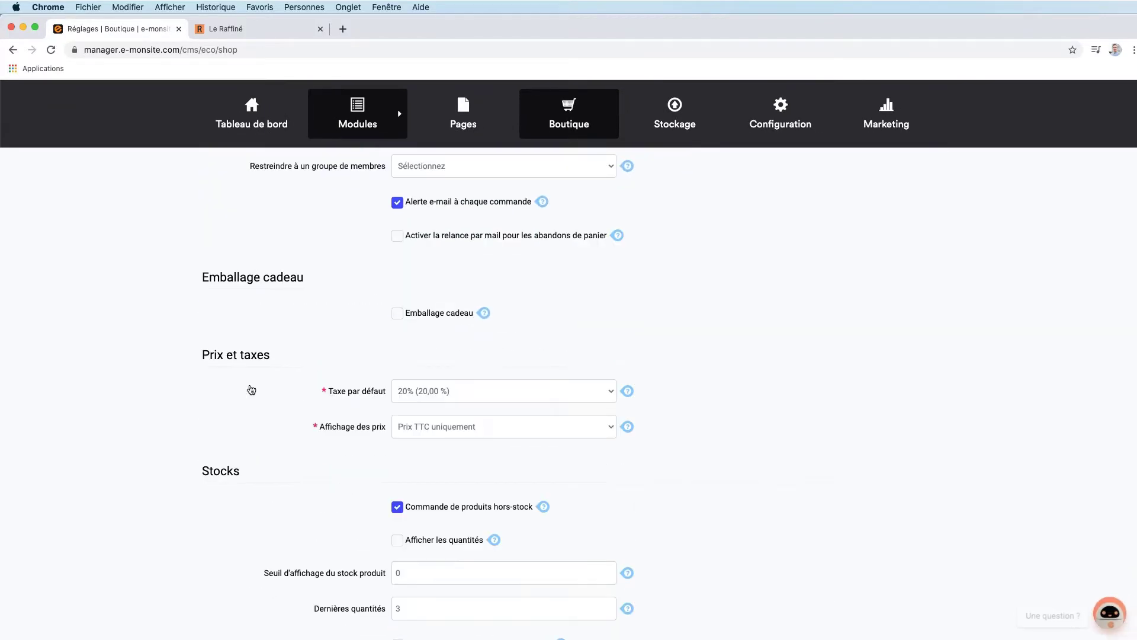
{"action": "scroll", "coordinate": [251, 389], "scroll_direction": "down", "scroll_amount": 15}
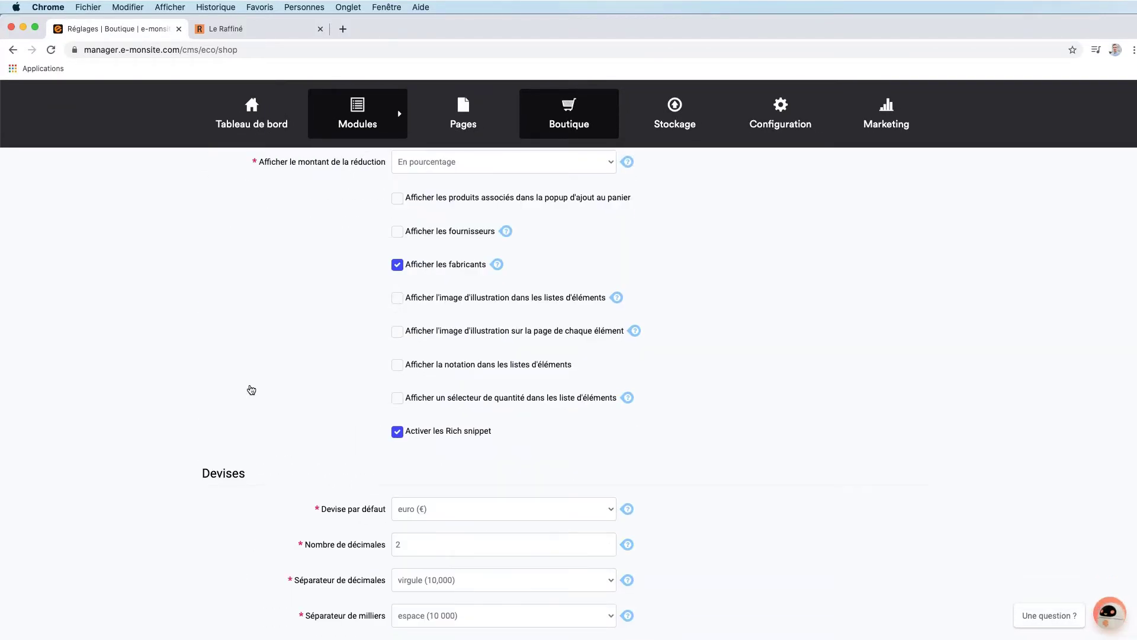
{"action": "scroll", "coordinate": [251, 389], "scroll_direction": "down", "scroll_amount": 5}
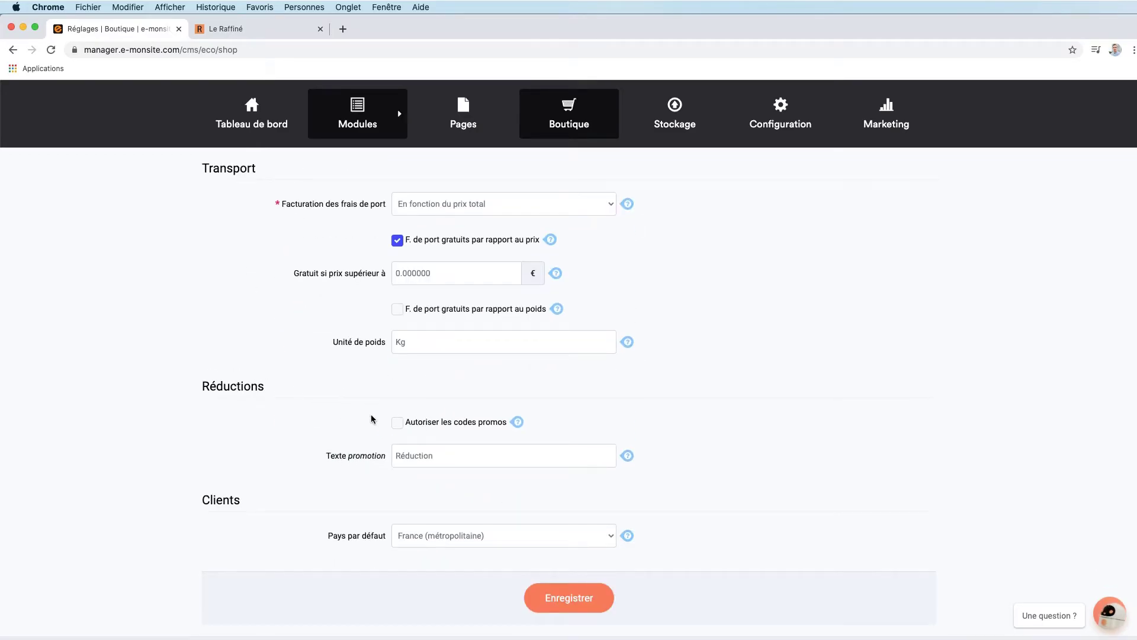
{"action": "left_click", "coordinate": [397, 423]}
Step: Save the shop preferences with the promotion text set to PROMO, and switch to the storefront
{"action": "double_click", "coordinate": [432, 453]}
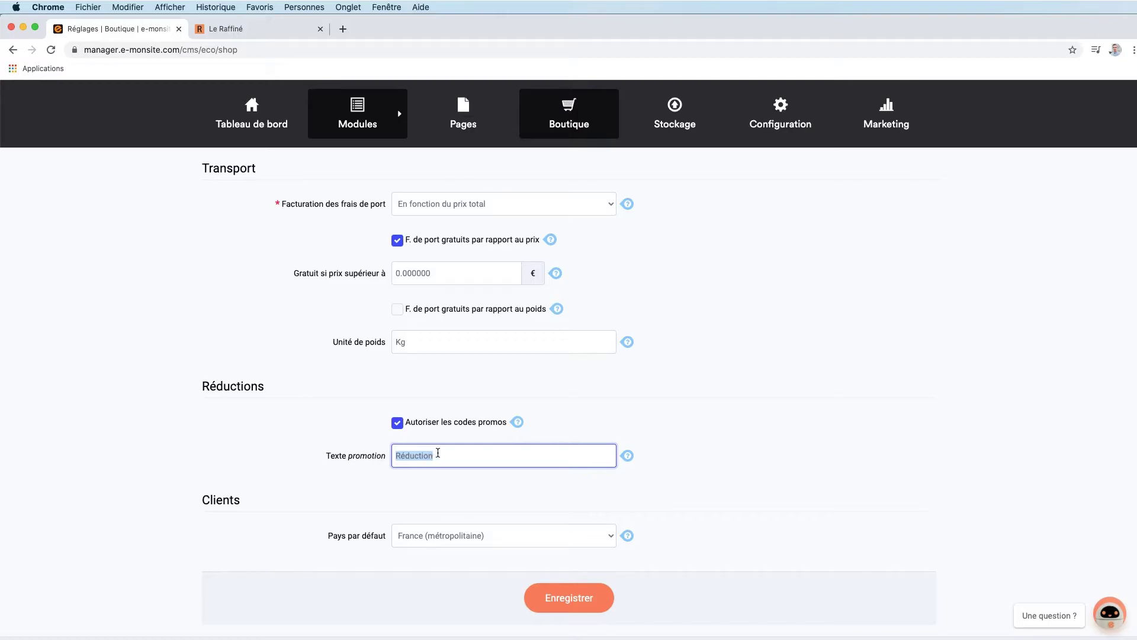
{"action": "type", "text": "PROMO"}
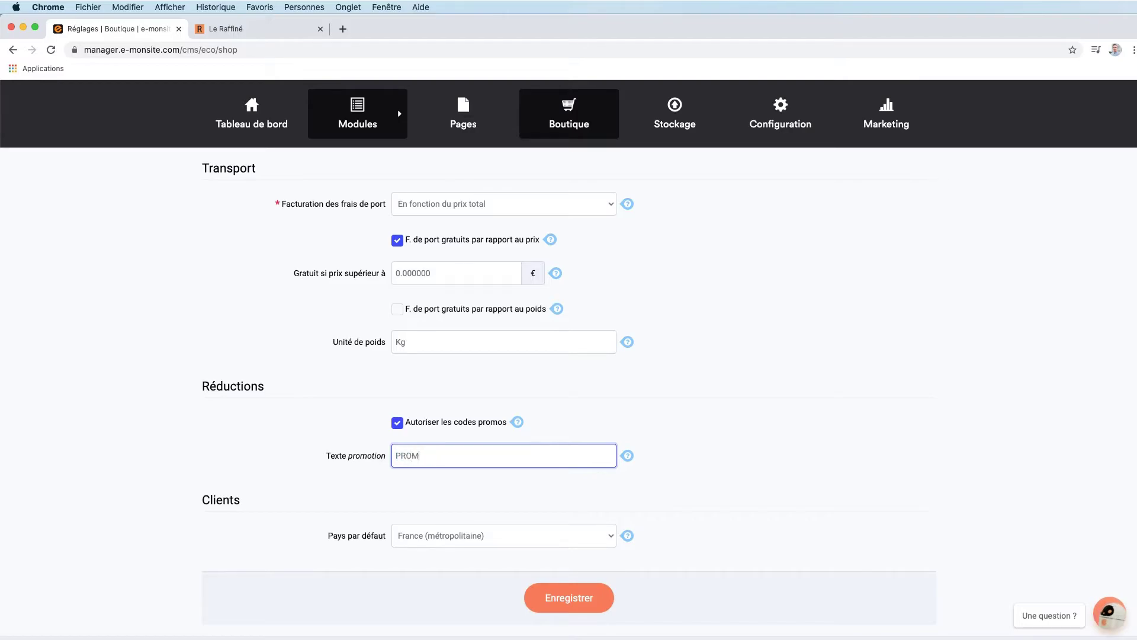
{"action": "left_click", "coordinate": [567, 598]}
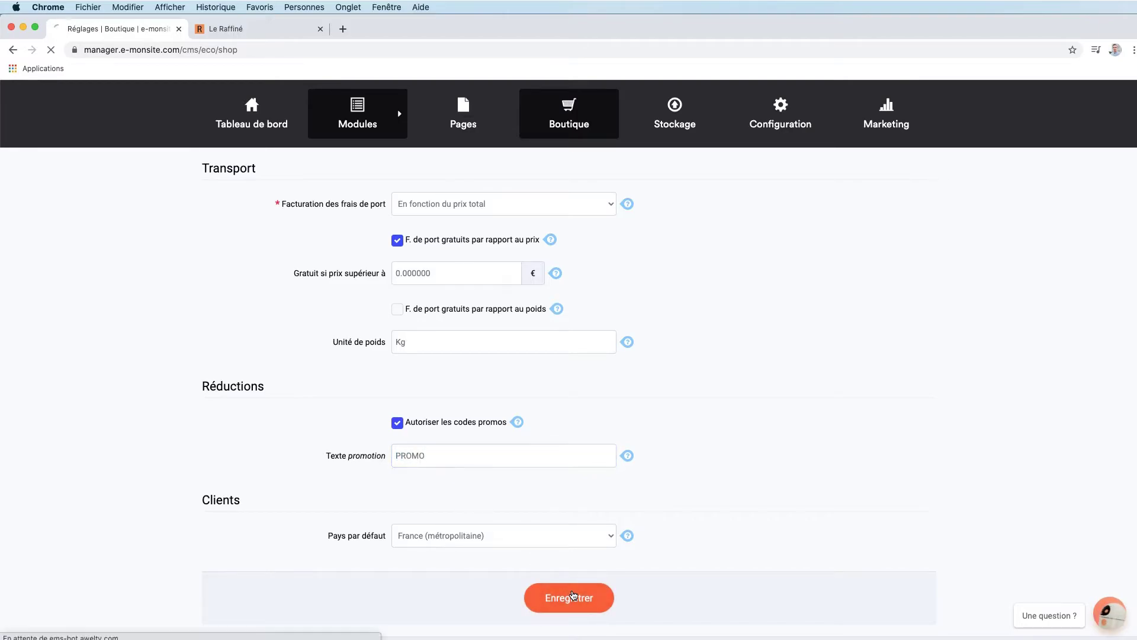
{"action": "left_click", "coordinate": [264, 27]}
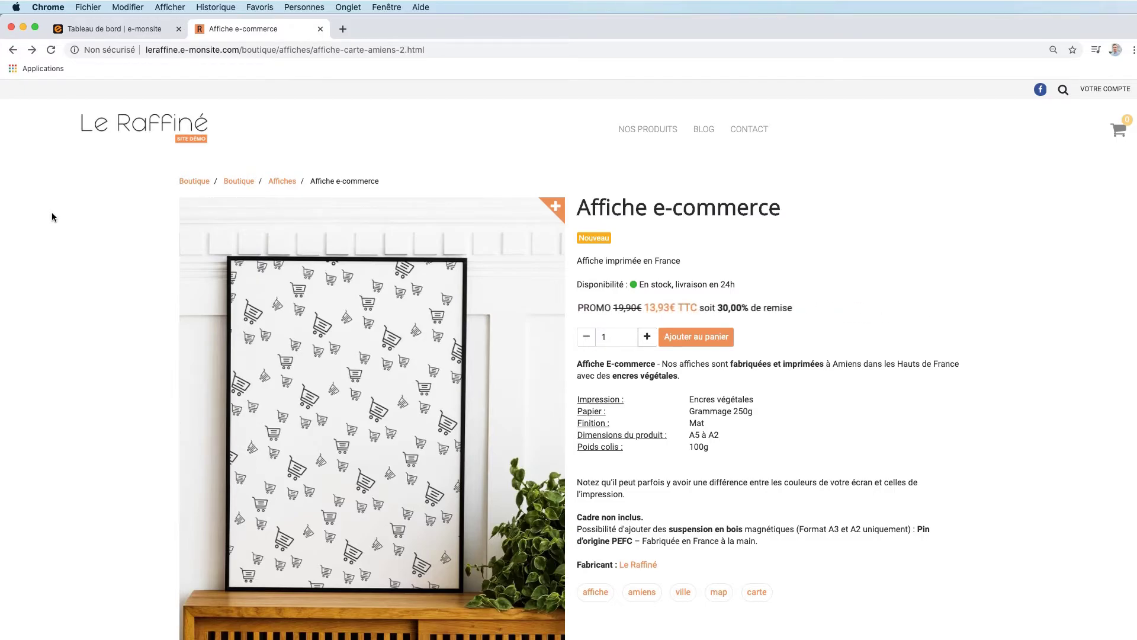
Step: Return to the site manager and open the product Affiche e-commerce from the Affiches category for editing
{"action": "left_click", "coordinate": [133, 30]}
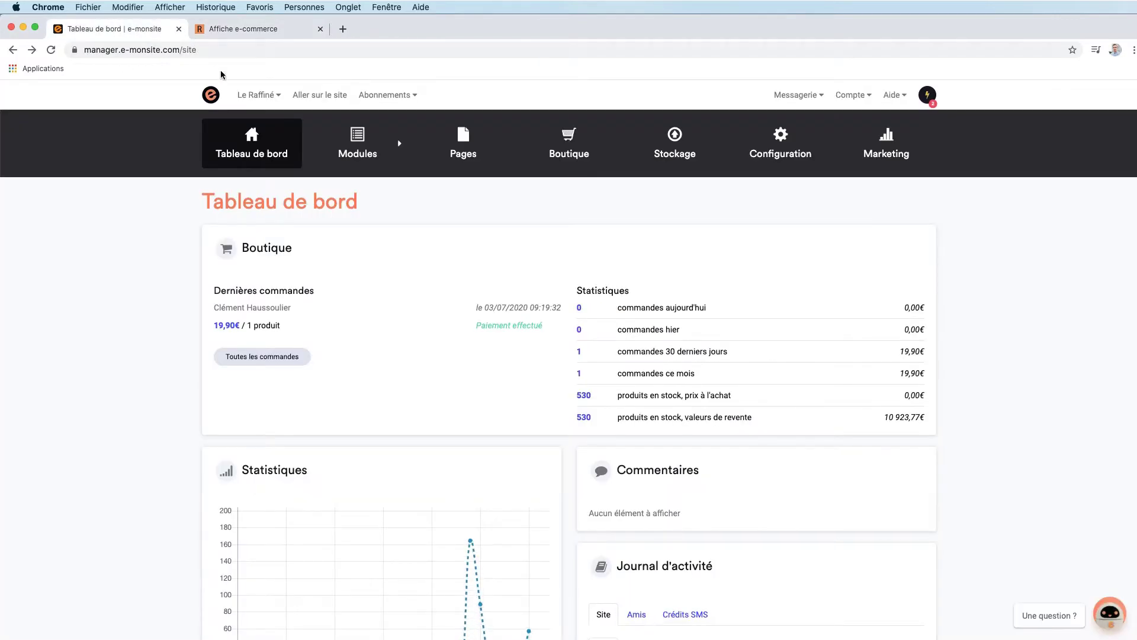
{"action": "mouse_move", "coordinate": [592, 138]}
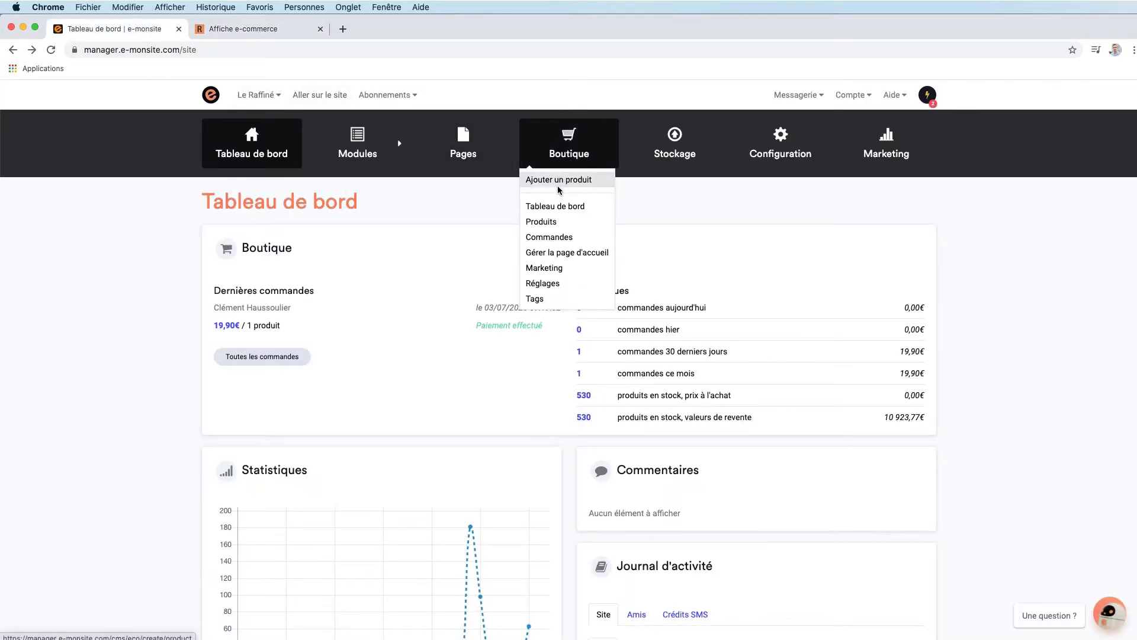
{"action": "left_click", "coordinate": [540, 222]}
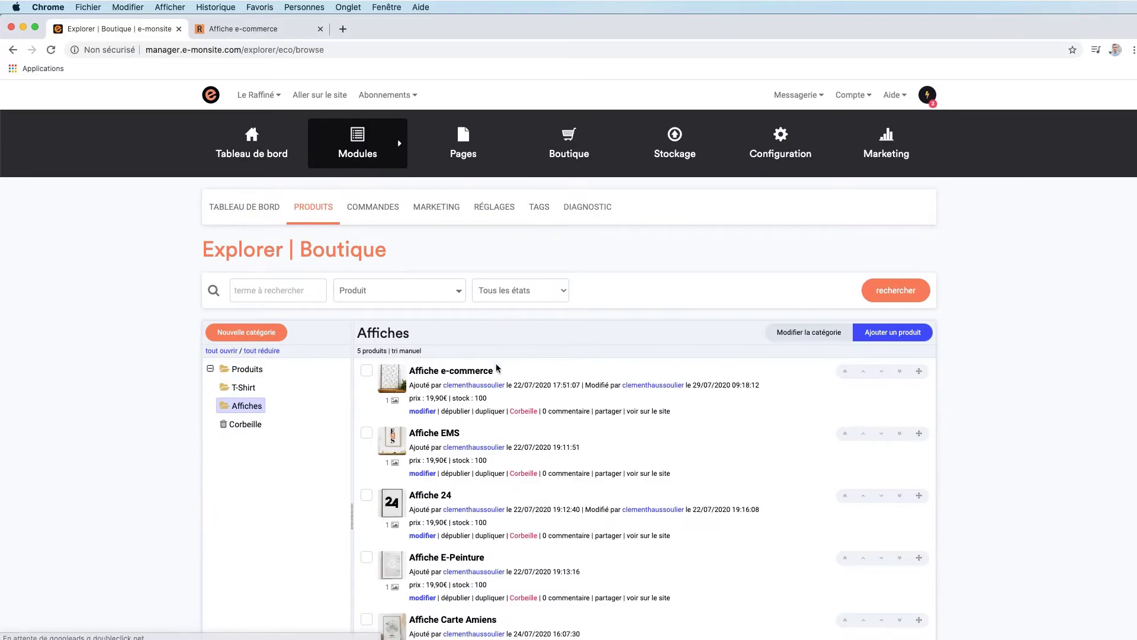
{"action": "scroll", "coordinate": [474, 385], "scroll_direction": "down", "scroll_amount": 1}
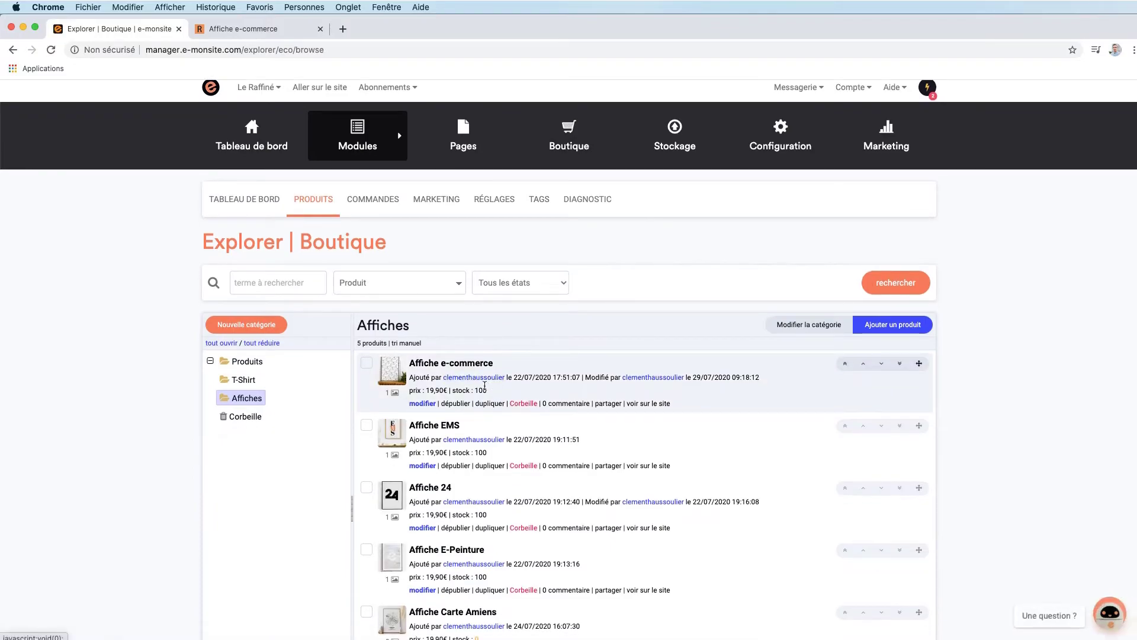
{"action": "left_click", "coordinate": [424, 405]}
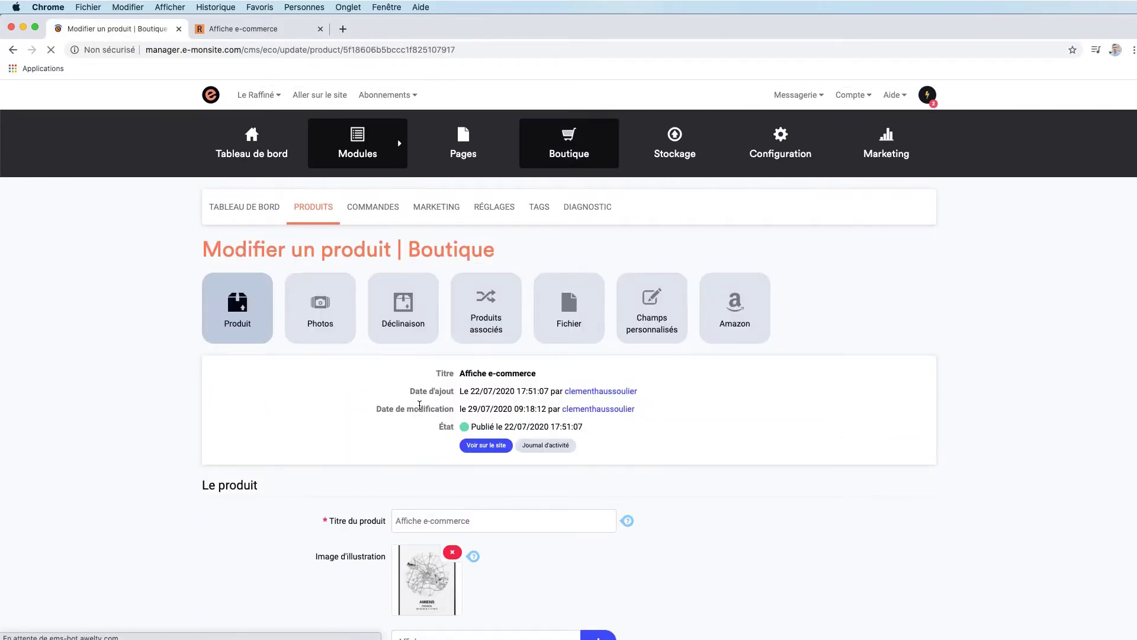
Step: Enable "Appliquer une réduction" for the Affiche e-commerce product
{"action": "scroll", "coordinate": [378, 404], "scroll_direction": "down", "scroll_amount": 10}
{"action": "scroll", "coordinate": [277, 421], "scroll_direction": "down", "scroll_amount": 15}
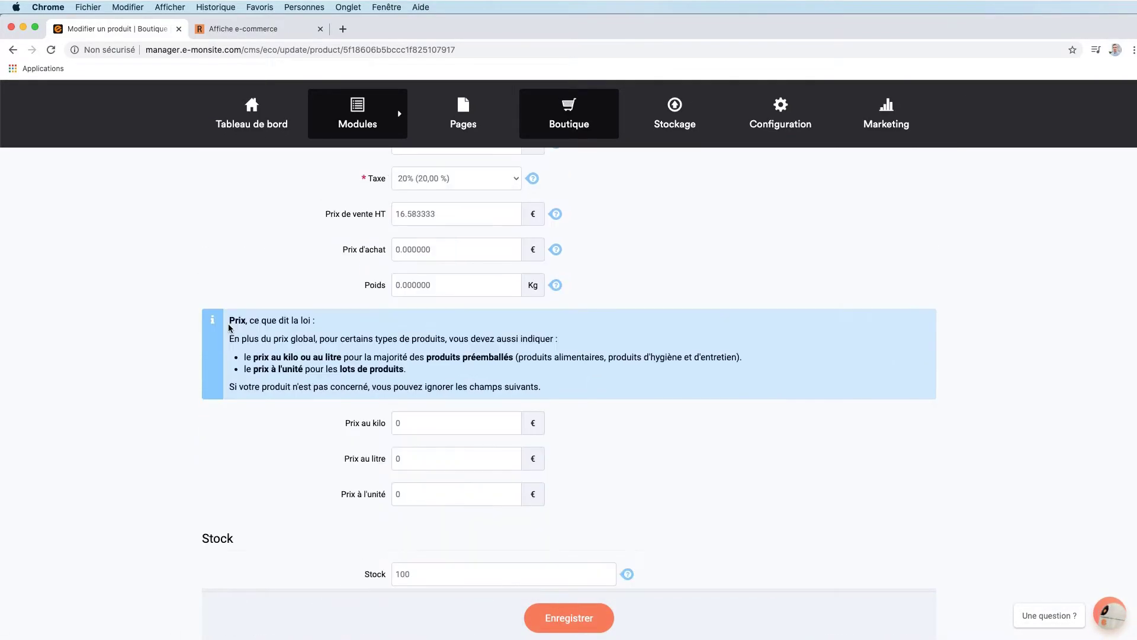
{"action": "scroll", "coordinate": [230, 327], "scroll_direction": "down", "scroll_amount": 7}
{"action": "left_click_drag", "start_coordinate": [197, 270], "coordinate": [350, 269]}
{"action": "left_click", "coordinate": [350, 269]}
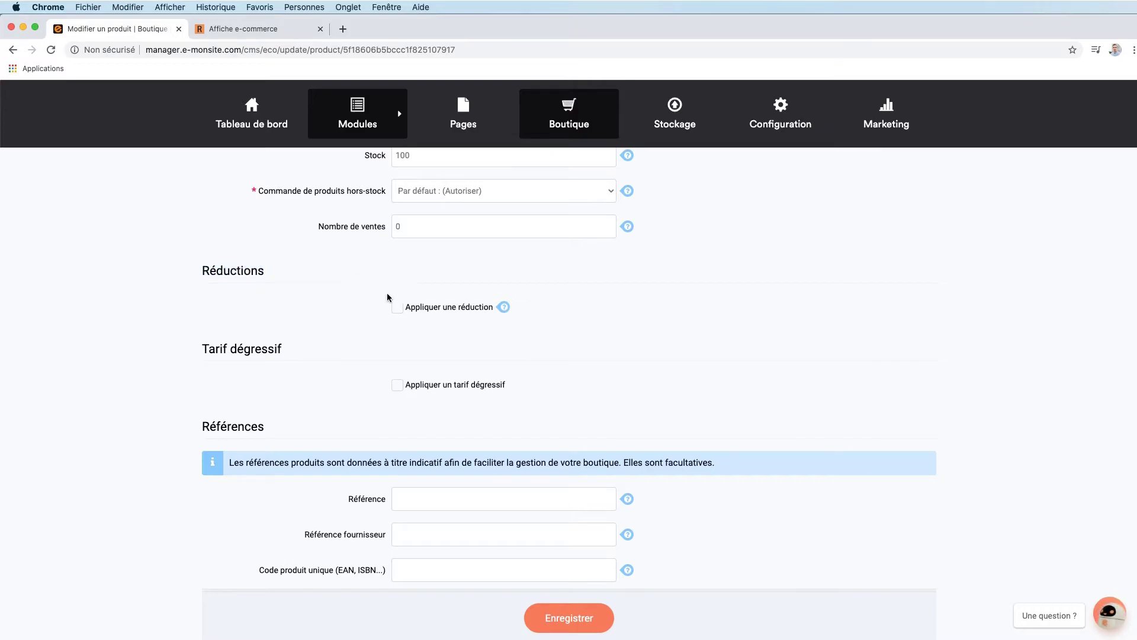
{"action": "left_click", "coordinate": [408, 312]}
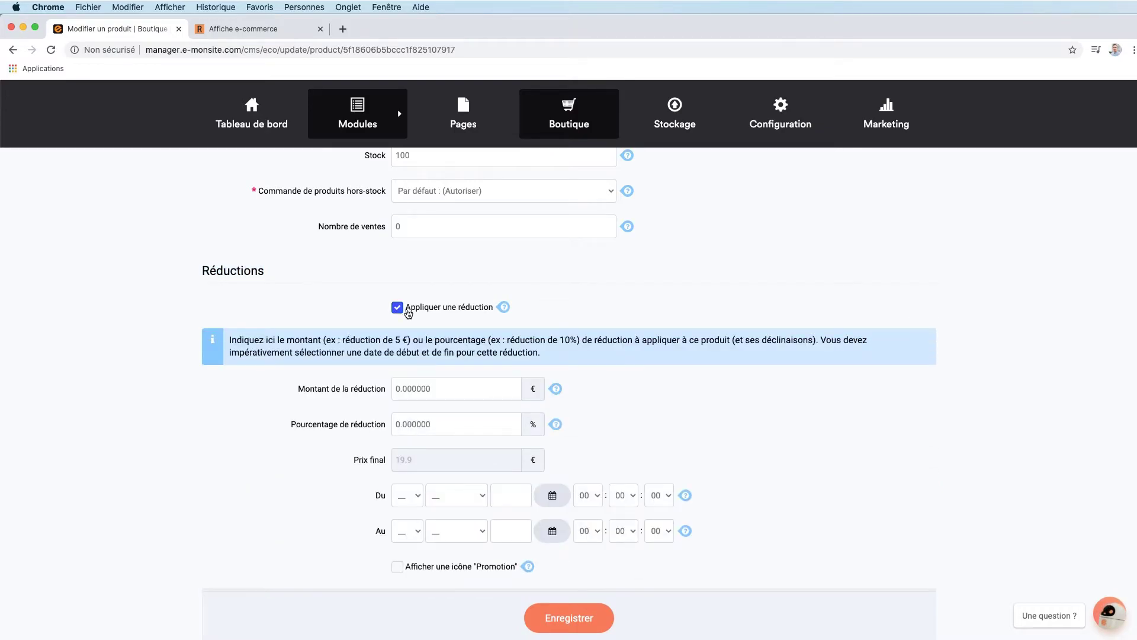
Step: Set the product's reduction percentage to 30 %
{"action": "scroll", "coordinate": [305, 318], "scroll_direction": "down", "scroll_amount": 2}
{"action": "scroll", "coordinate": [303, 318], "scroll_direction": "down", "scroll_amount": 1}
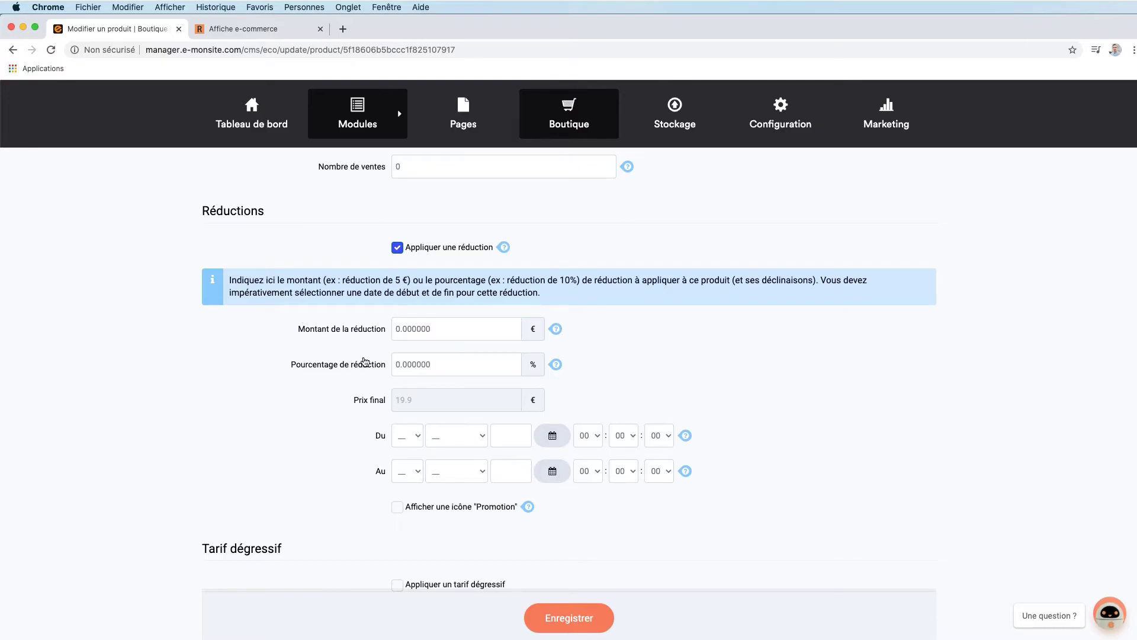
{"action": "left_click", "coordinate": [401, 359]}
{"action": "key", "text": "super+a"}
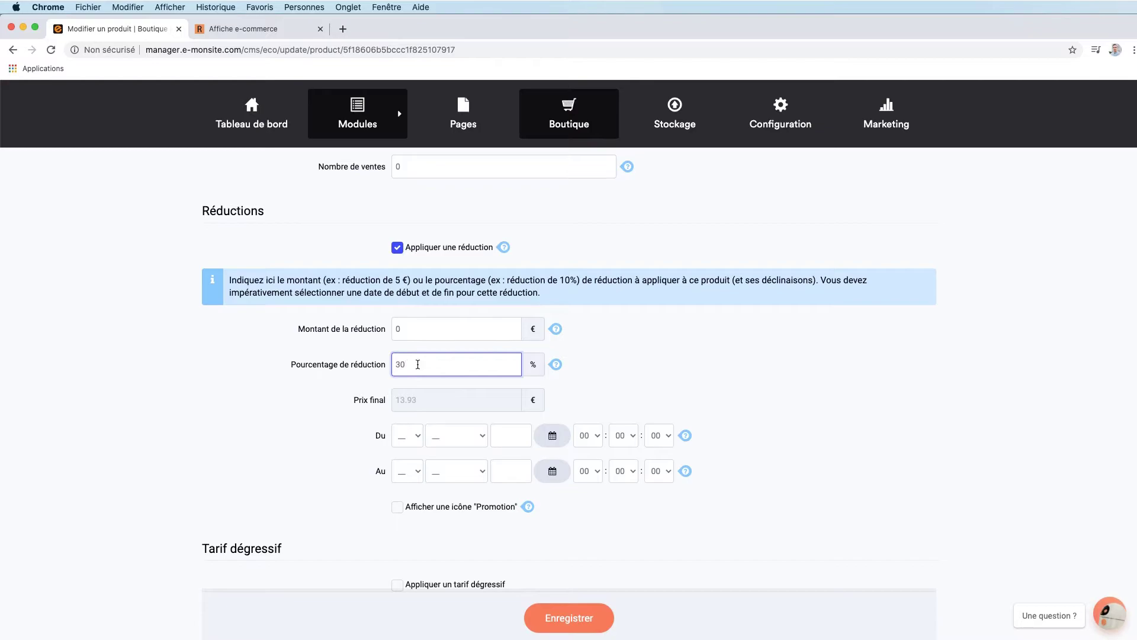
{"action": "left_click", "coordinate": [752, 394]}
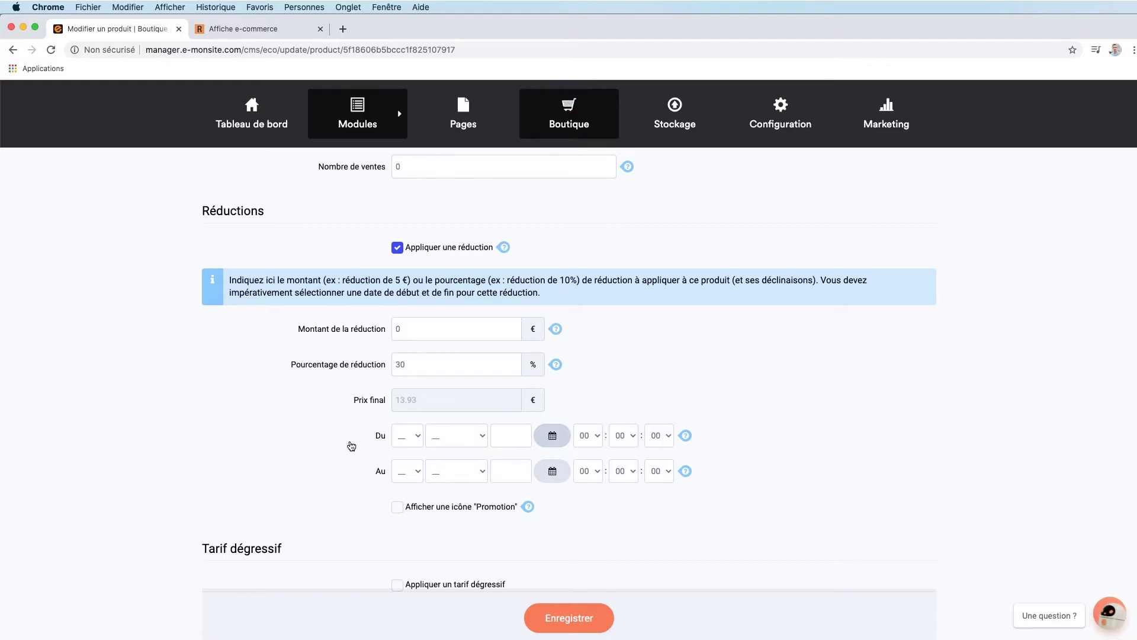
Step: Set the product reduction's end date to 01 Août 2020
{"action": "left_click", "coordinate": [414, 470]}
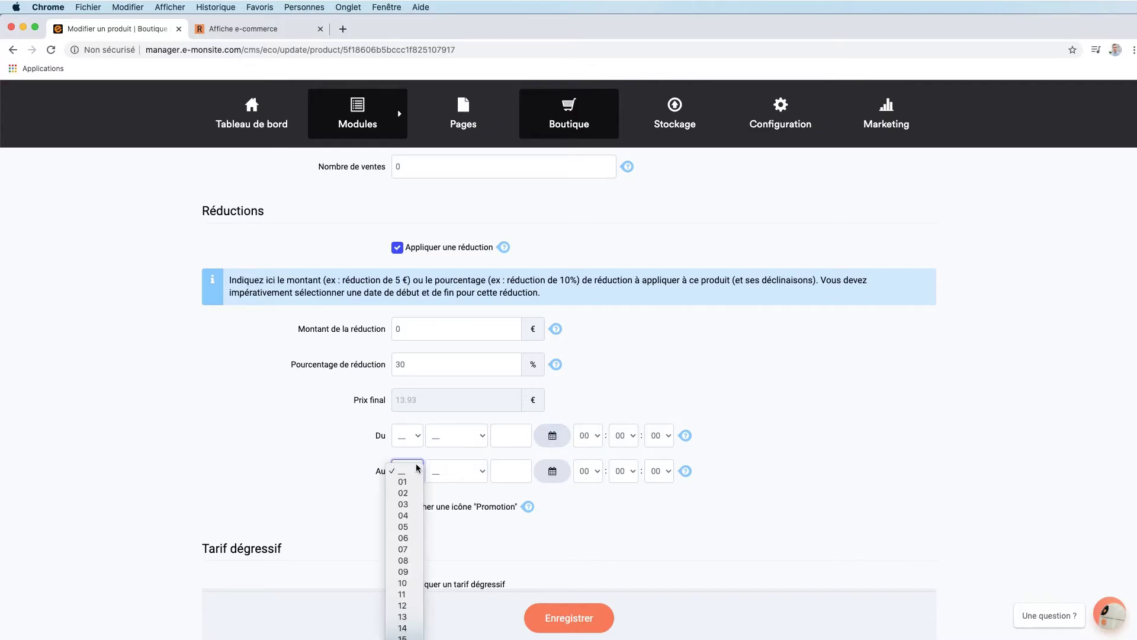
{"action": "key", "text": "Return"}
{"action": "key", "text": "Tab"}
{"action": "key", "text": "a"}
{"action": "key", "text": "a"}
{"action": "key", "text": "Tab"}
{"action": "type", "text": "2020"}
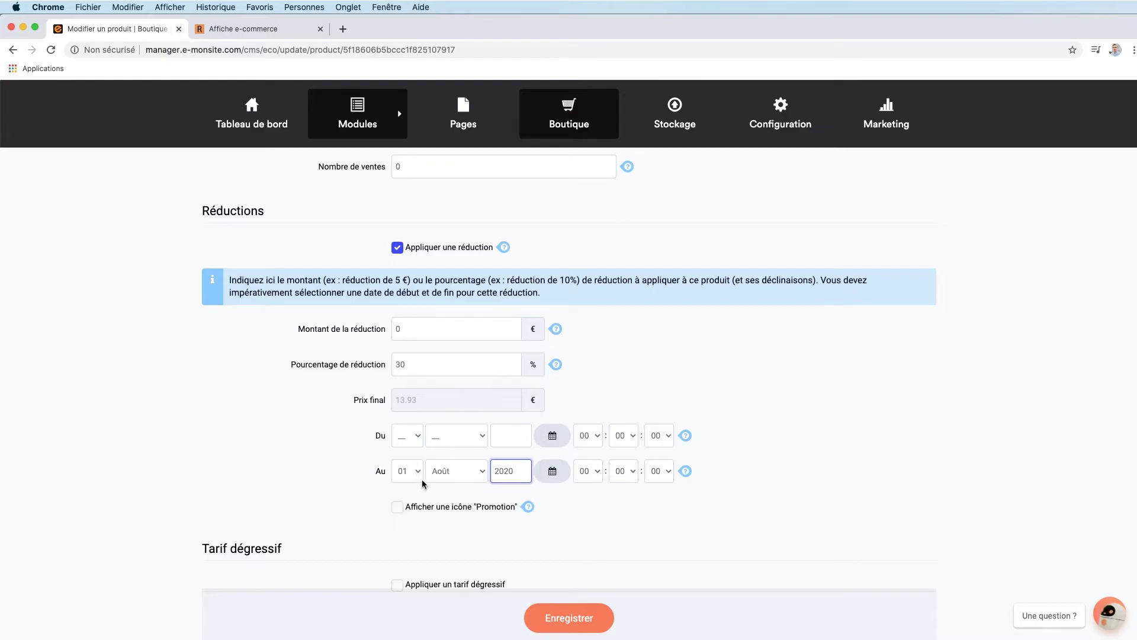
Step: Try the "Promotion" icon option, turn it back off, and save the product
{"action": "left_click", "coordinate": [437, 523]}
{"action": "left_click", "coordinate": [439, 510]}
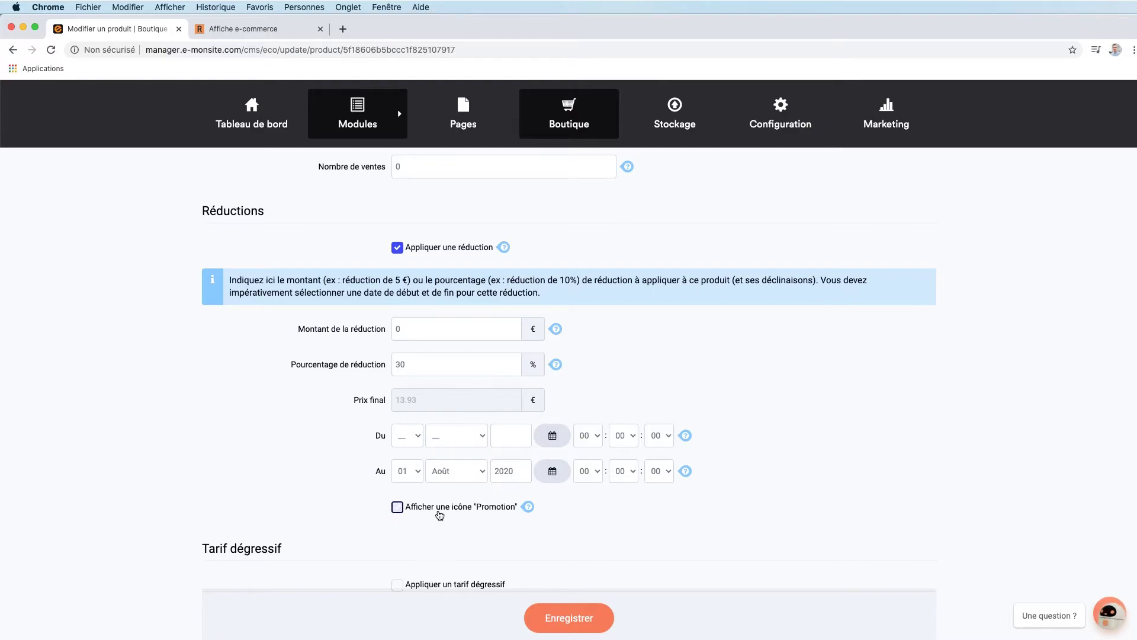
{"action": "left_click", "coordinate": [439, 514]}
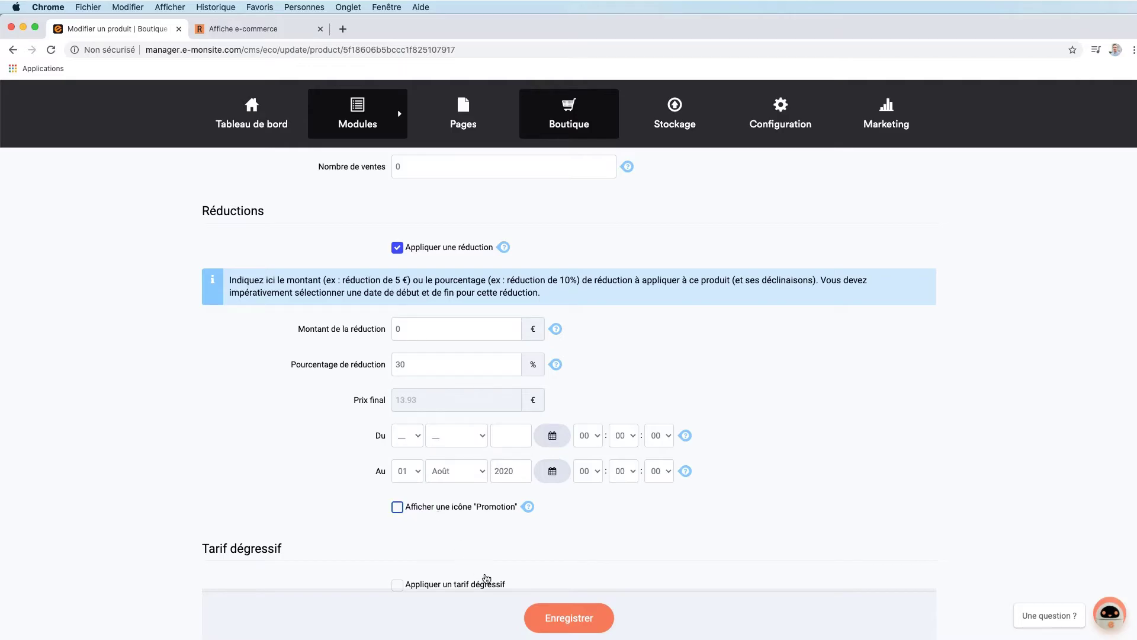
{"action": "left_click", "coordinate": [579, 617]}
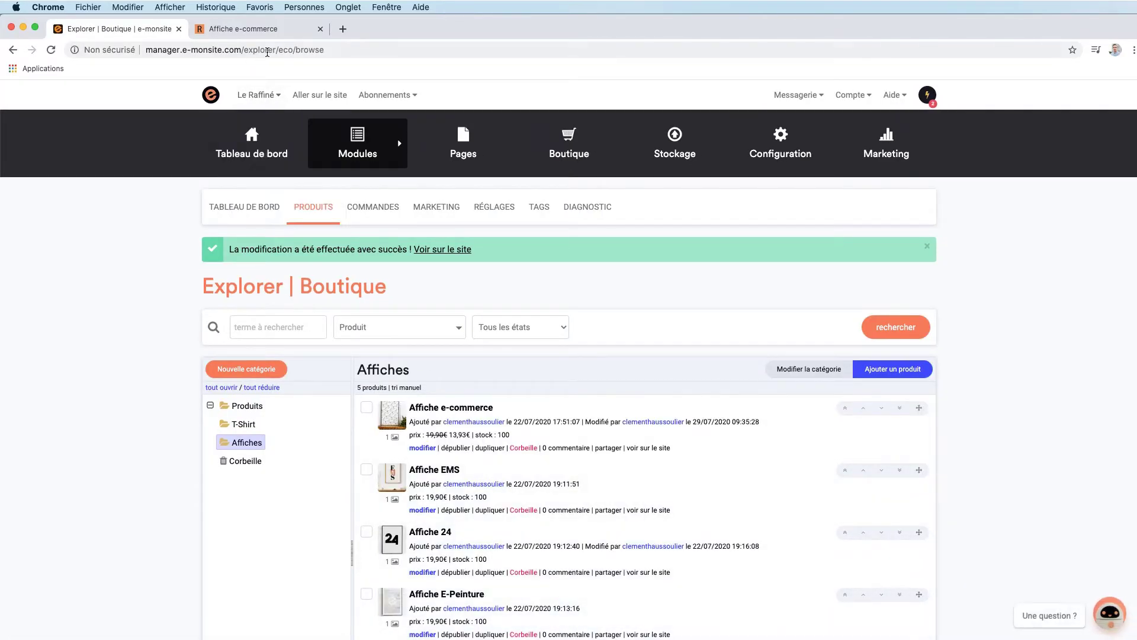
Step: Reload the Affiche e-commerce page on the storefront to check its price display
{"action": "left_click", "coordinate": [253, 32]}
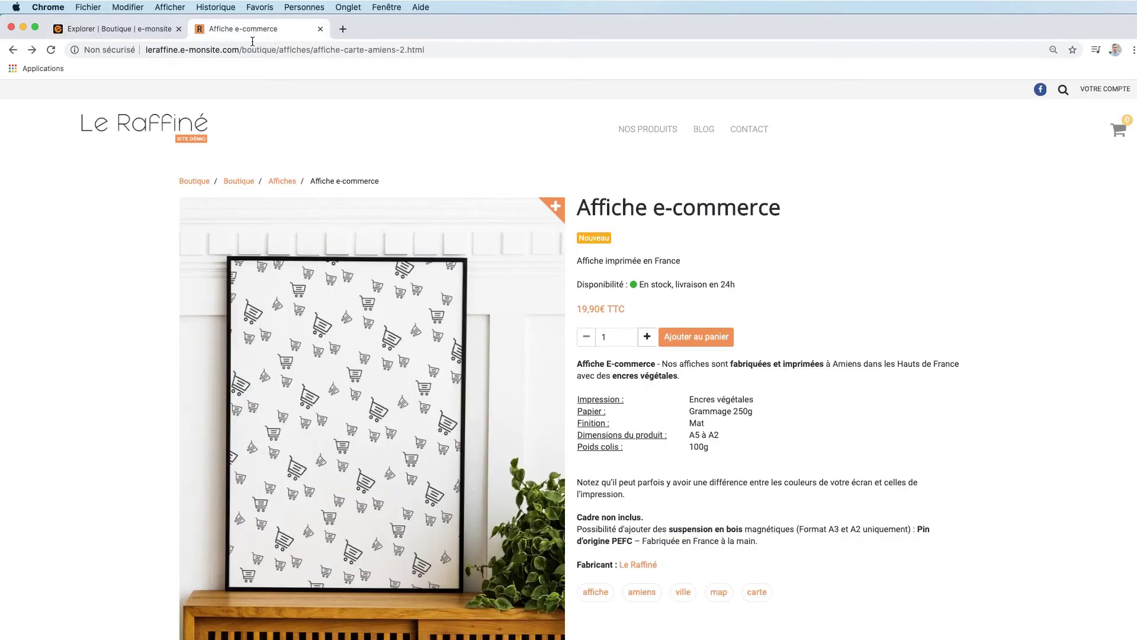
{"action": "left_click", "coordinate": [51, 50]}
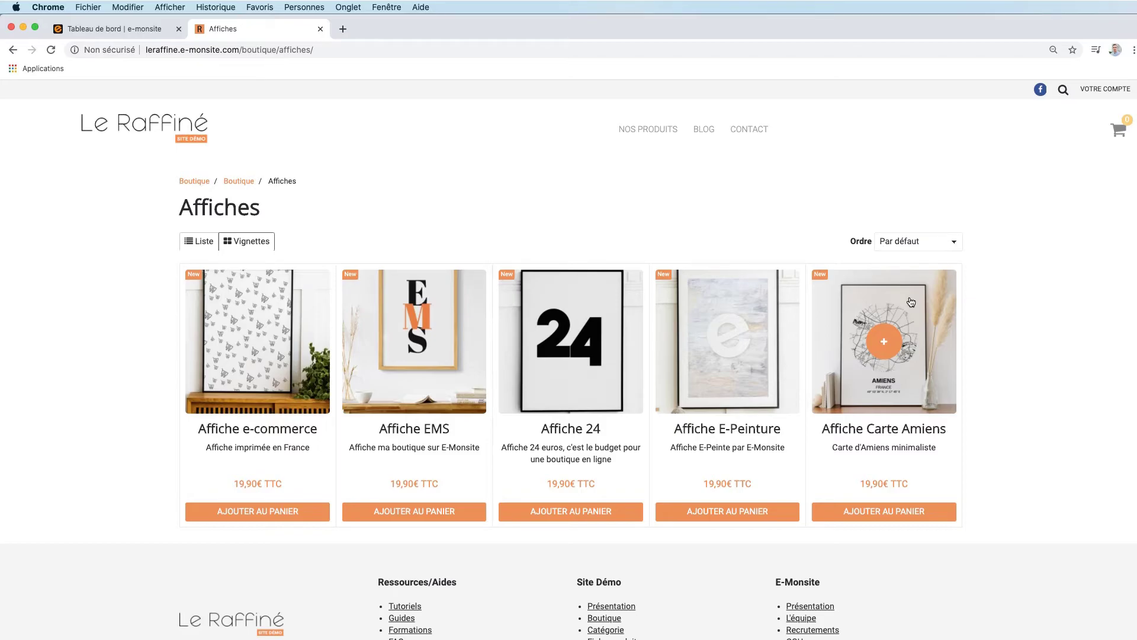
Step: Return to the site manager and open the shop's marketing section
{"action": "left_click", "coordinate": [103, 29]}
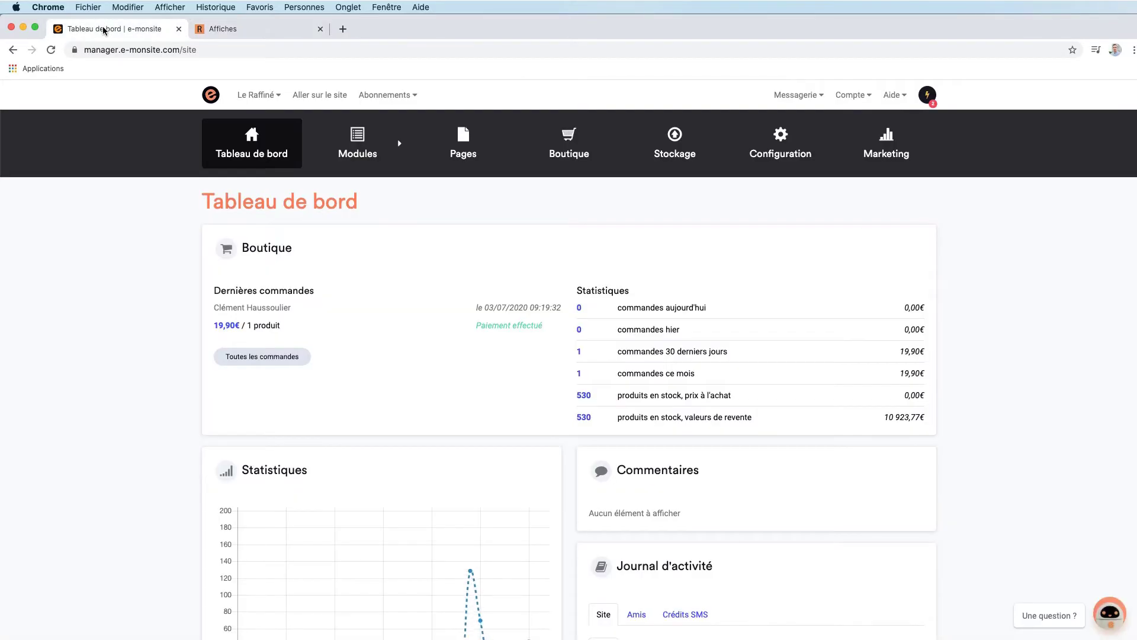
{"action": "mouse_move", "coordinate": [583, 166]}
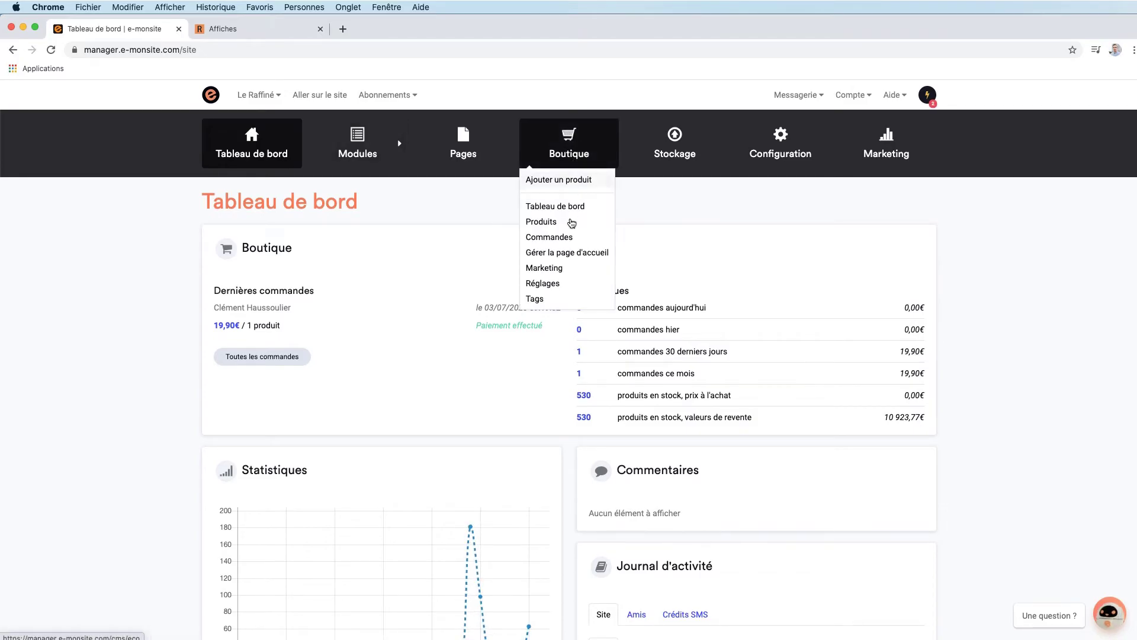
{"action": "left_click", "coordinate": [561, 270]}
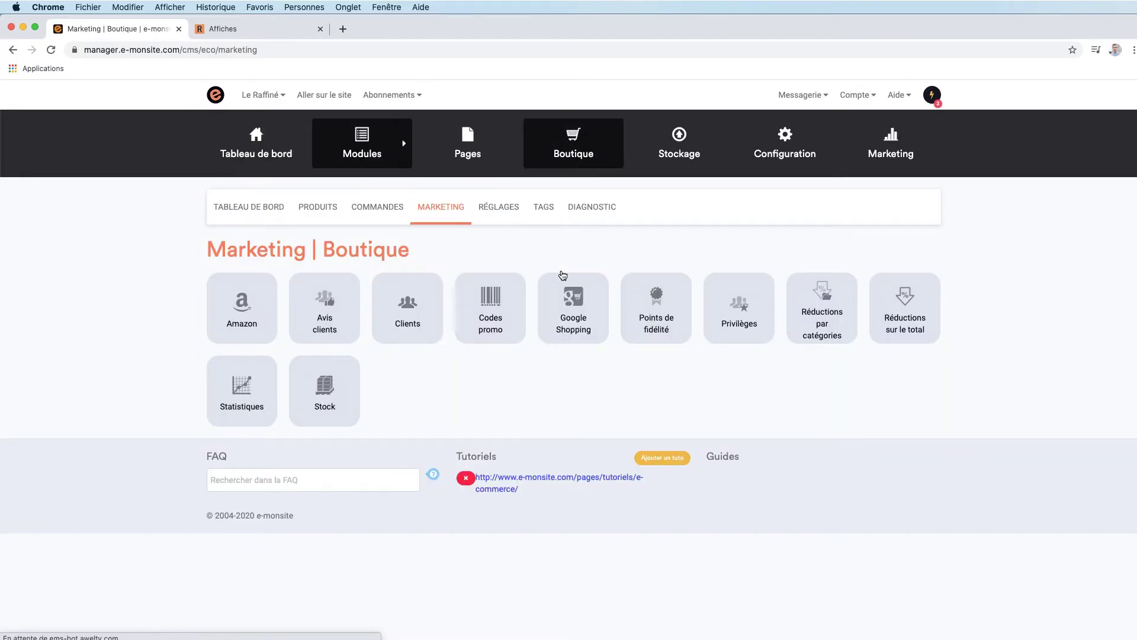
Step: Create a new category-based reduction titled "SOLDES AFFICHES"
{"action": "left_click", "coordinate": [824, 320]}
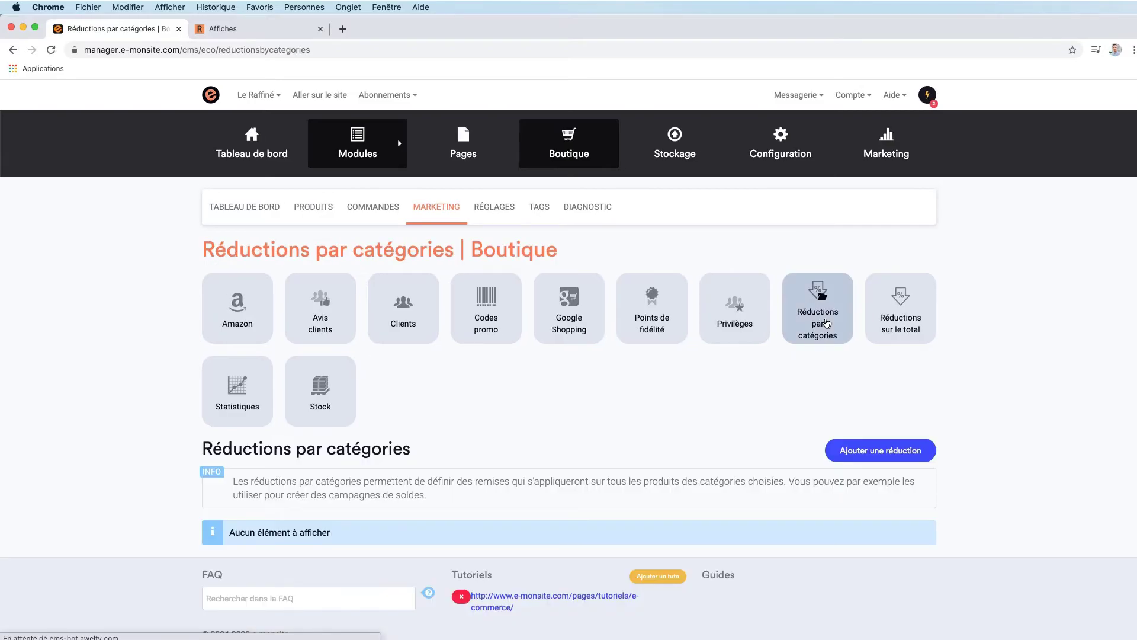
{"action": "left_click", "coordinate": [886, 452]}
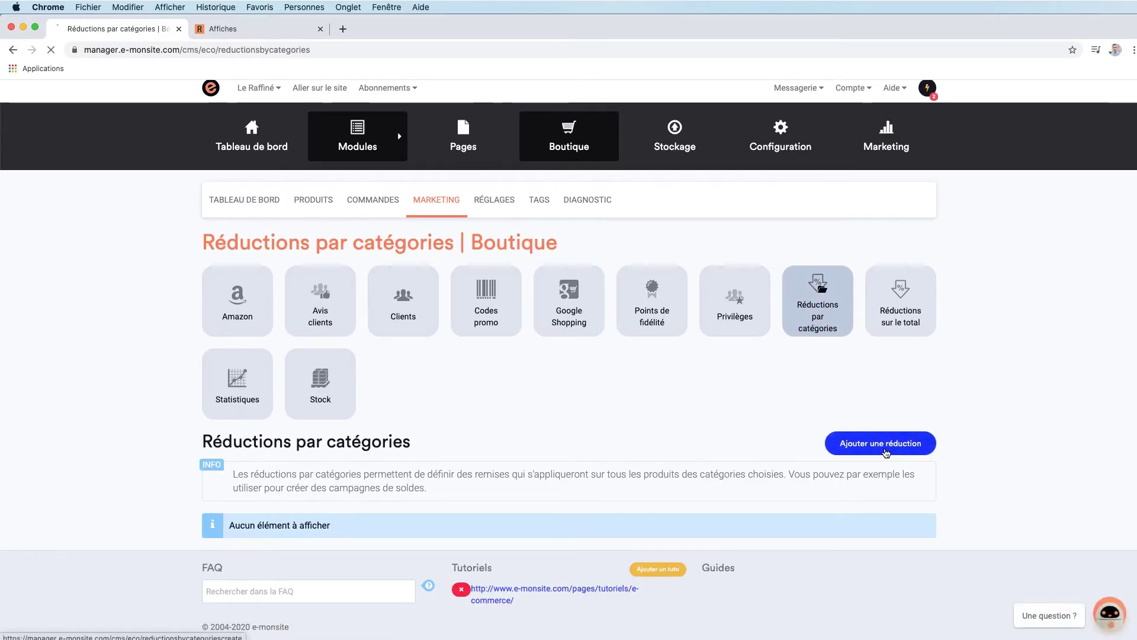
{"action": "scroll", "coordinate": [626, 399], "scroll_direction": "down", "scroll_amount": 5}
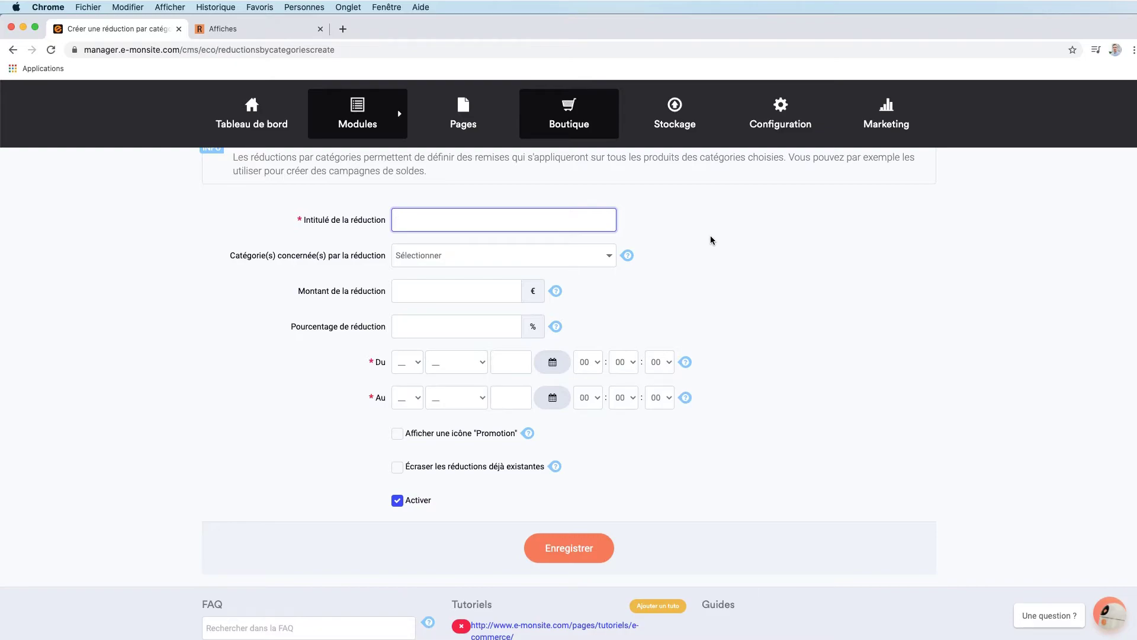
{"action": "type", "text": "SOLDES AFFICHES"}
Step: Apply the reduction to the Affiches category and set its reduction percentage to 30 %
{"action": "left_click", "coordinate": [574, 256]}
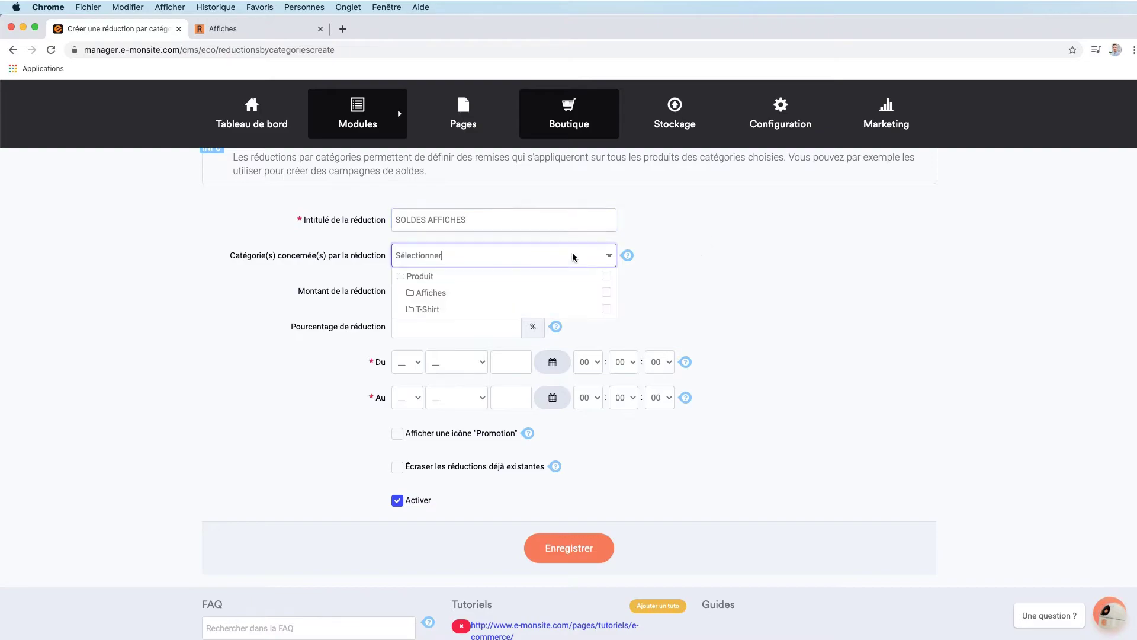
{"action": "left_click", "coordinate": [445, 296]}
{"action": "left_click", "coordinate": [720, 319]}
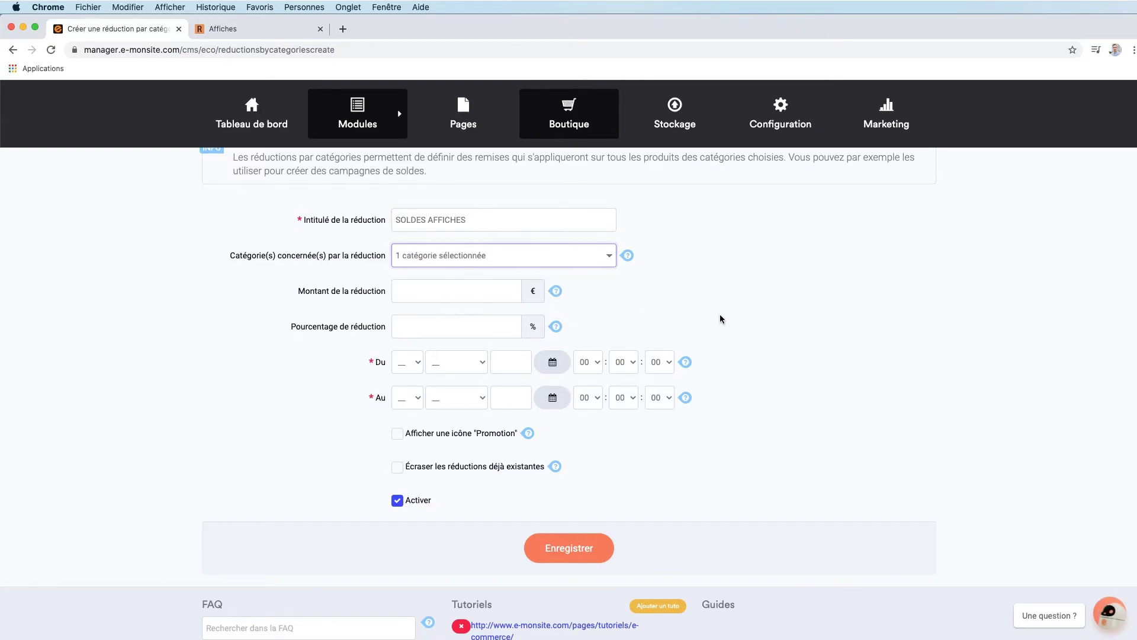
{"action": "left_click", "coordinate": [489, 302]}
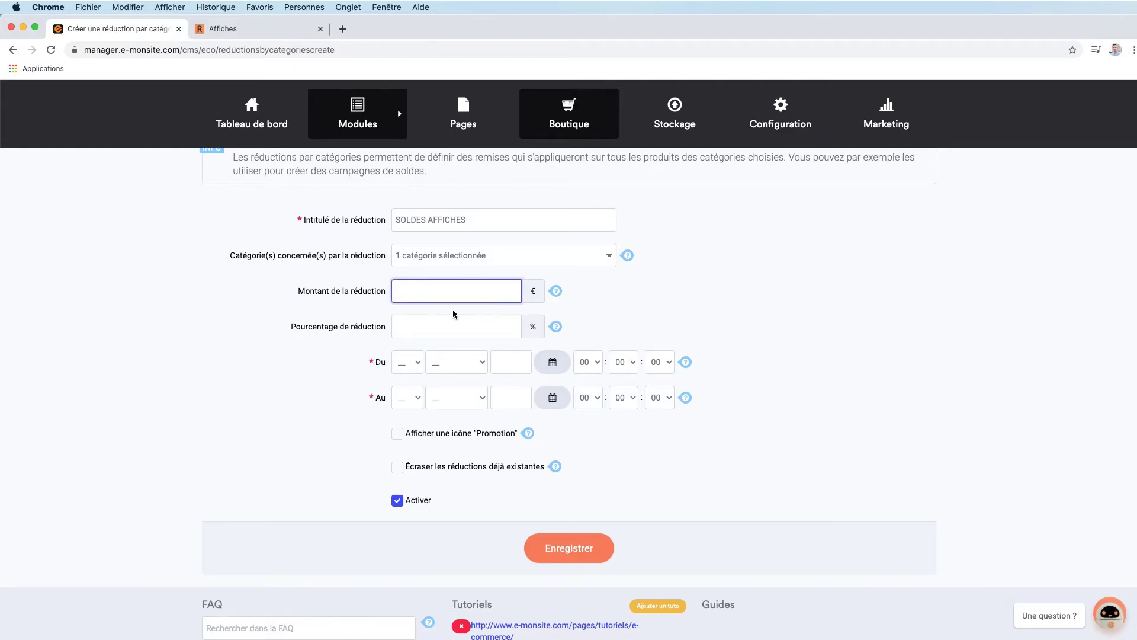
{"action": "left_click", "coordinate": [435, 325]}
{"action": "type", "text": "30"}
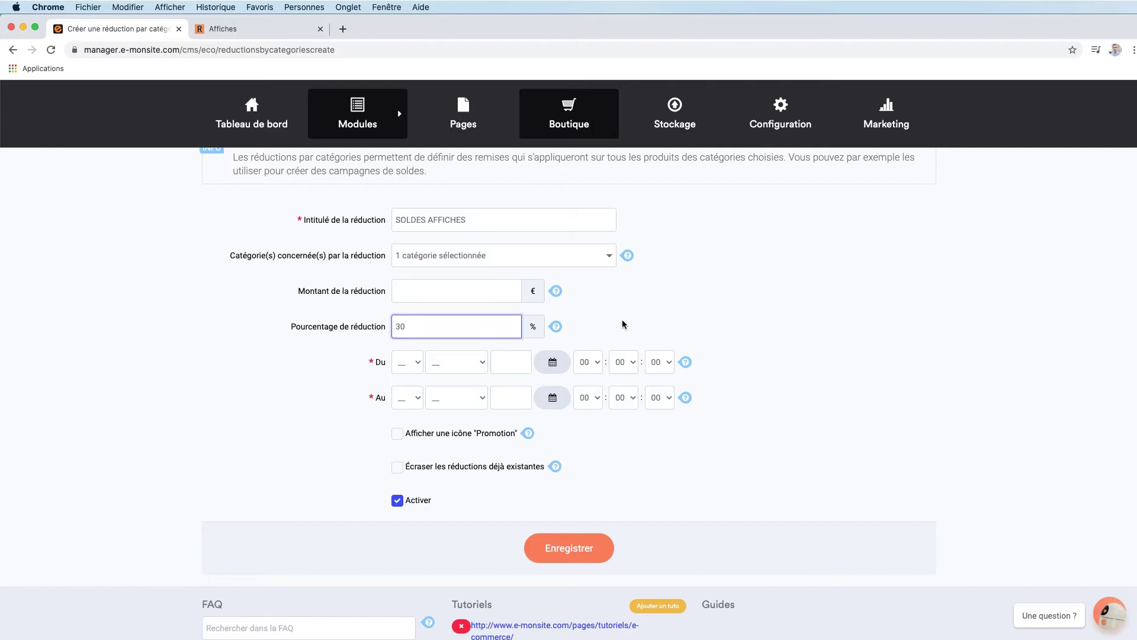
Step: Set the category reduction's start date to 29 Juillet 2020
{"action": "left_click", "coordinate": [405, 370]}
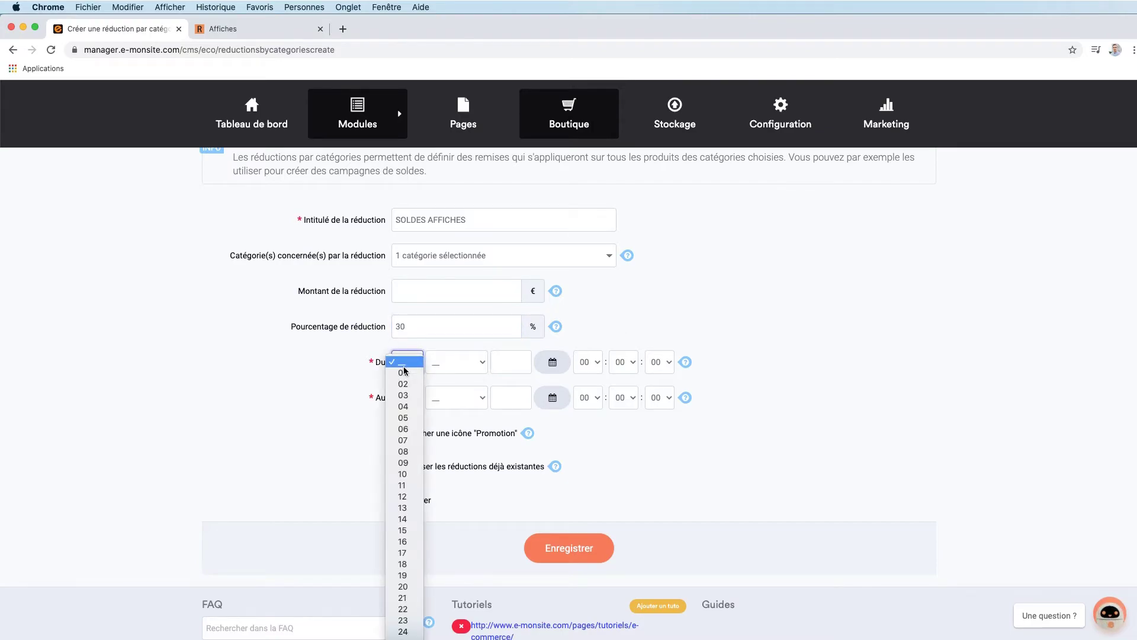
{"action": "type", "text": "29"}
{"action": "key", "text": "Tab"}
{"action": "type", "text": "juil"}
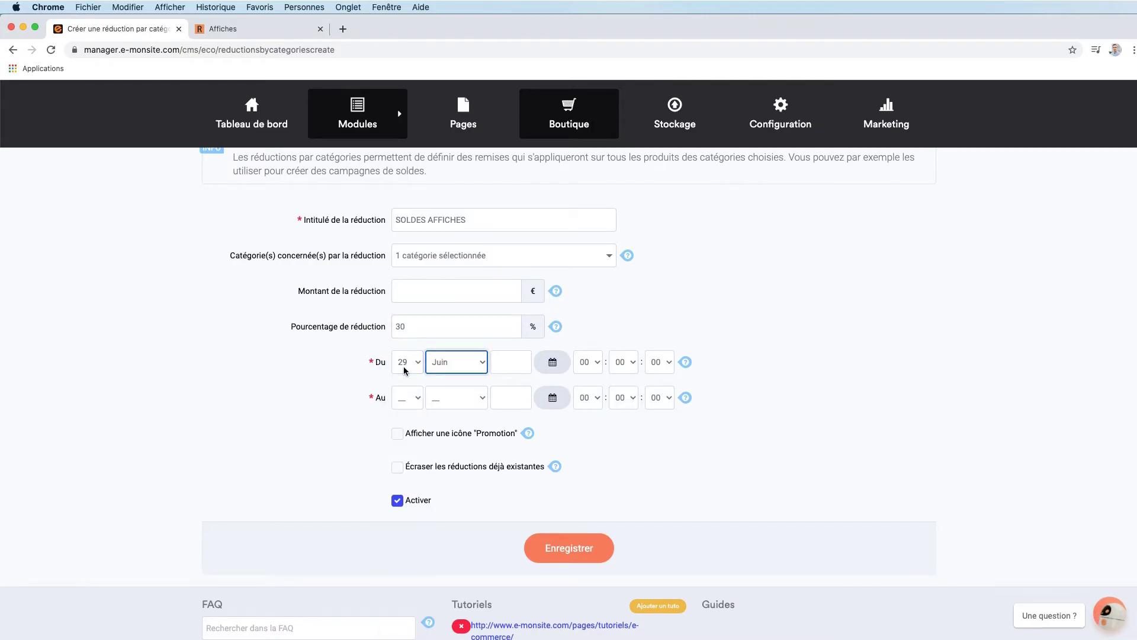
{"action": "key", "text": "Tab"}
{"action": "type", "text": "2020"}
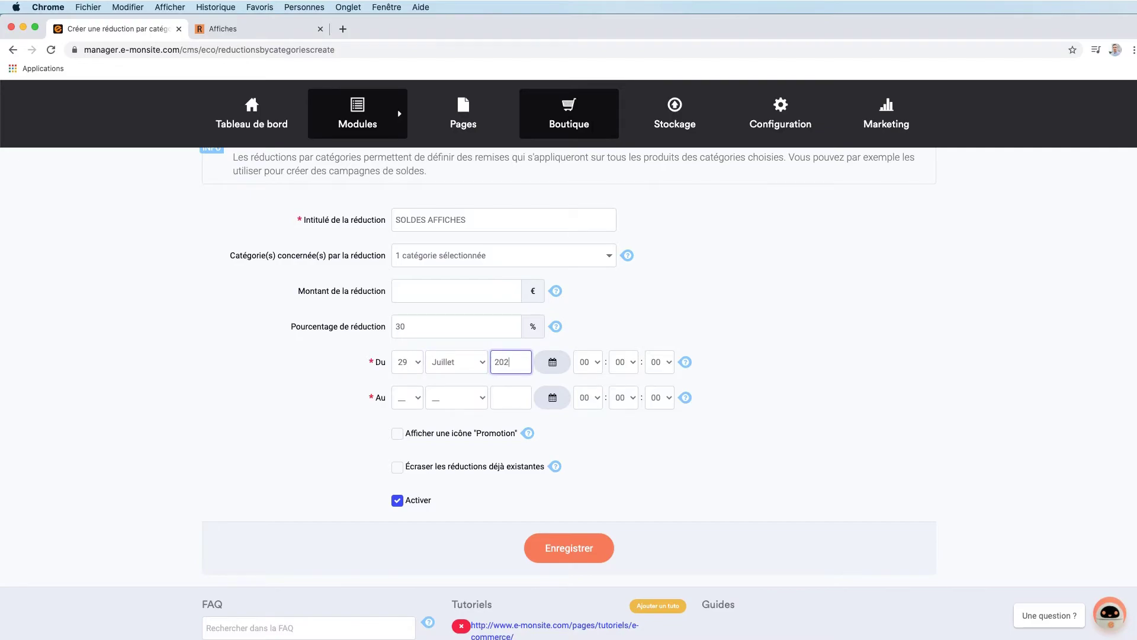
Step: Set the category reduction's end to 01 Août 2020 at 23:59:59 and save the reduction
{"action": "key", "text": "Tab"}
{"action": "key", "text": "Tab"}
{"action": "key", "text": "Tab"}
{"action": "key", "text": "Tab"}
{"action": "key", "text": "Tab"}
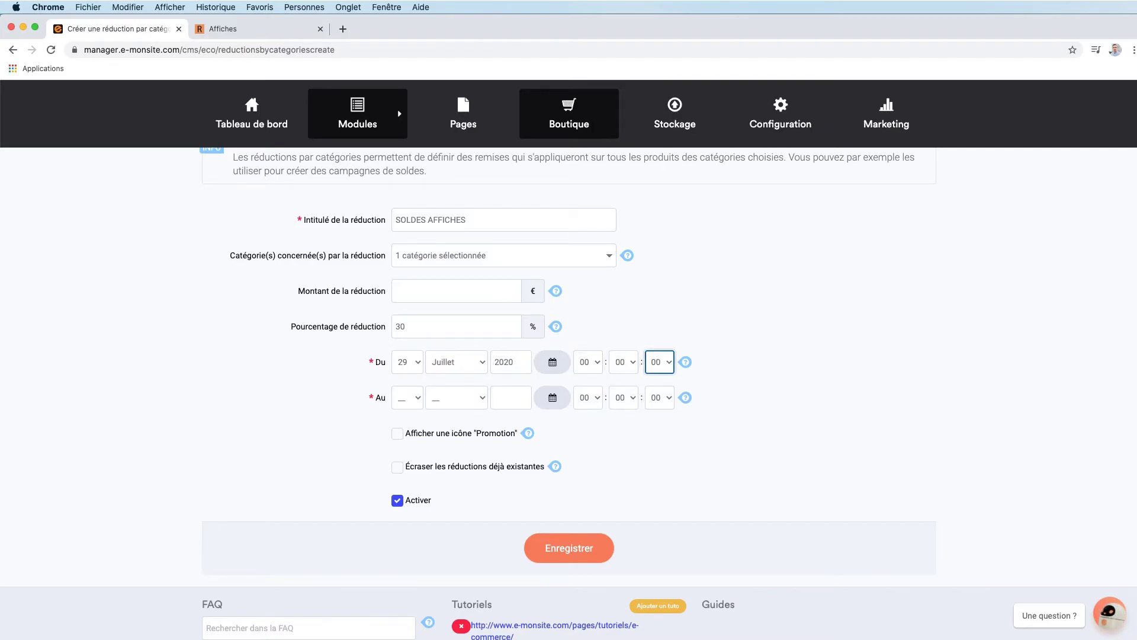
{"action": "type", "text": "01"}
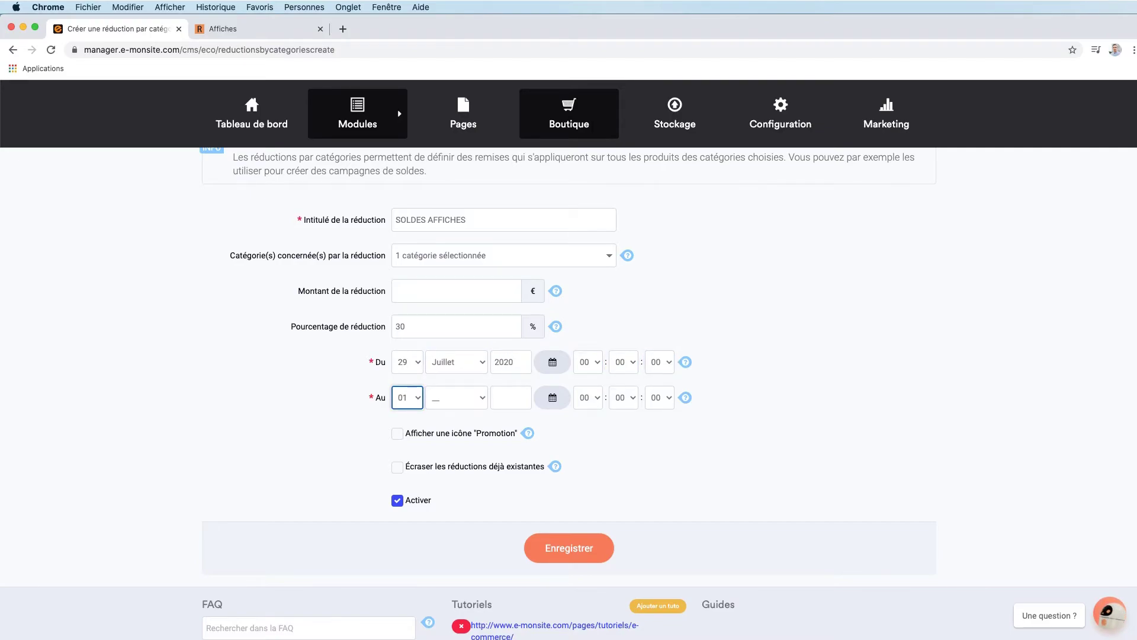
{"action": "key", "text": "Tab"}
{"action": "type", "text": "ao"}
{"action": "key", "text": "Tab"}
{"action": "type", "text": "2020"}
{"action": "key", "text": "Tab"}
{"action": "key", "text": "Tab"}
{"action": "type", "text": "59"}
{"action": "key", "text": "Tab"}
{"action": "type", "text": "59"}
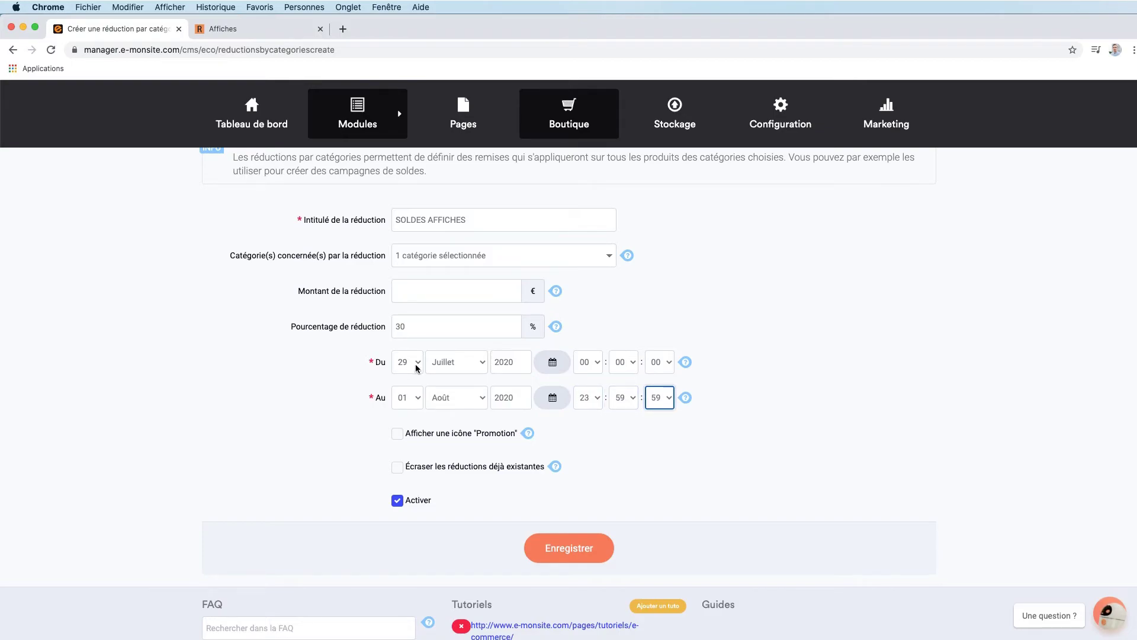
{"action": "left_click", "coordinate": [598, 453]}
{"action": "left_click", "coordinate": [592, 558]}
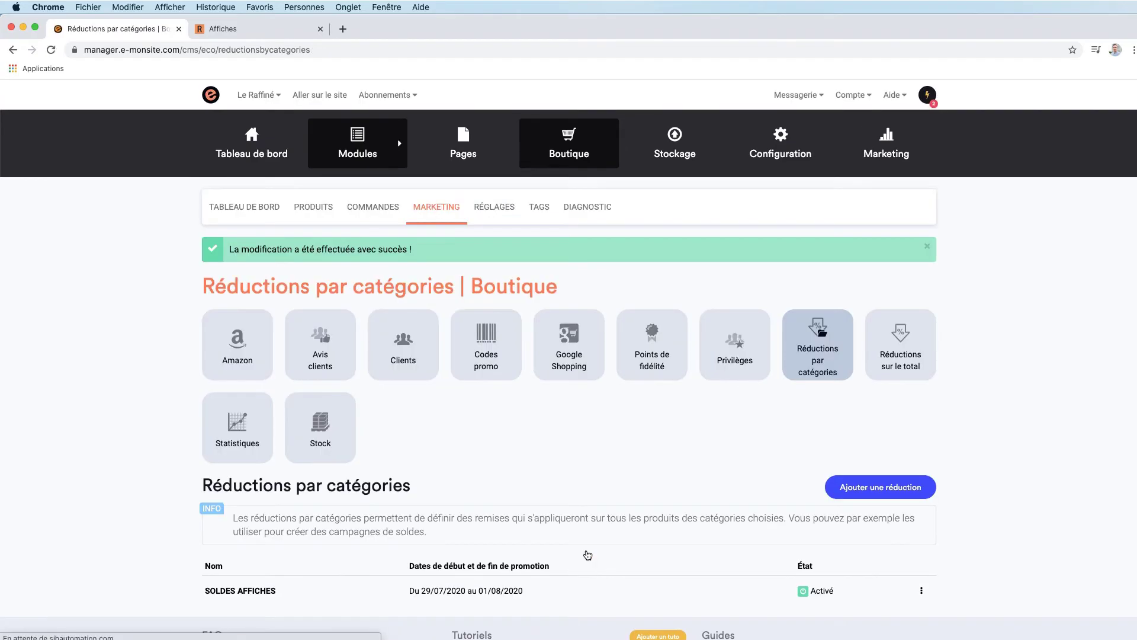
Step: Reload the Affiches category page on the storefront to check the prices of its products
{"action": "left_click", "coordinate": [240, 29]}
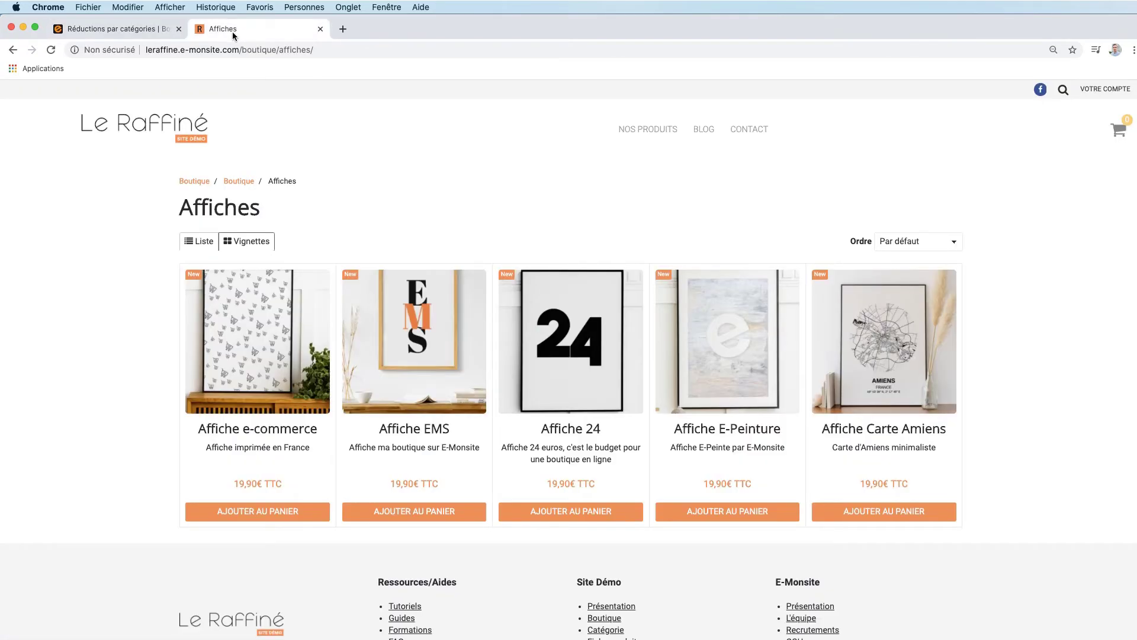
{"action": "left_click", "coordinate": [51, 52]}
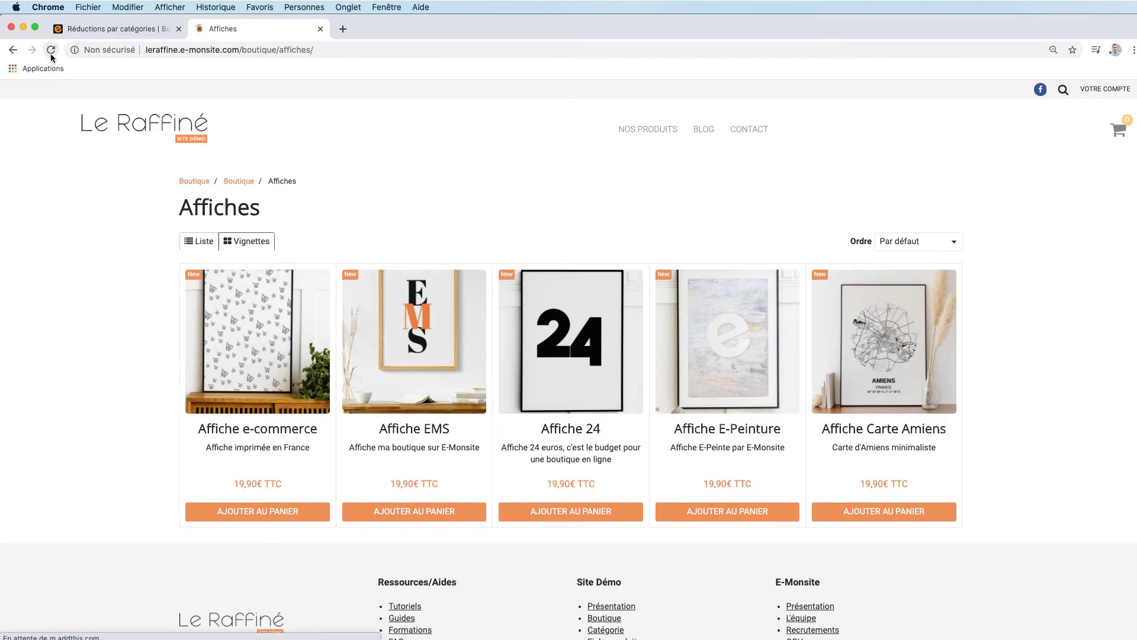